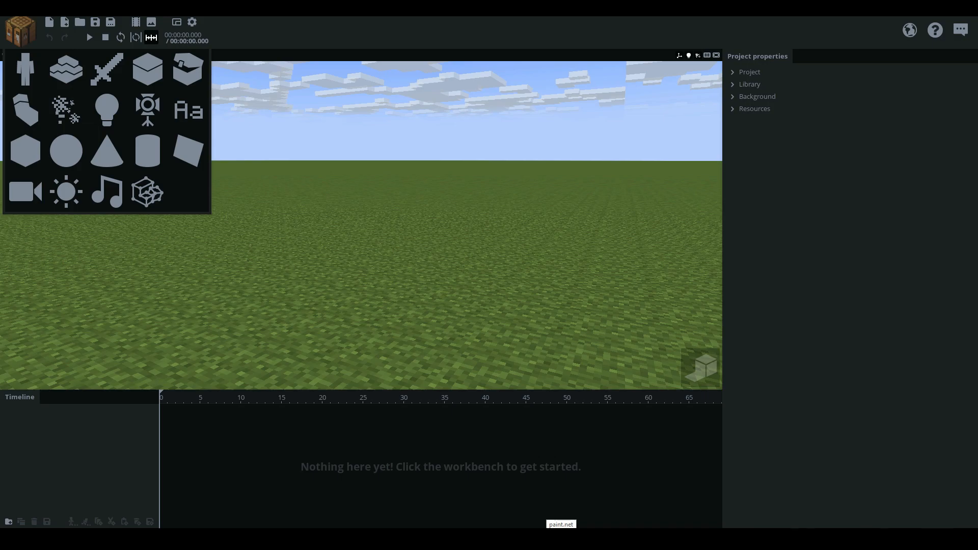
Create a cube with no texture and texture mapping enabled, and show its entry in the project library
left_click(547, 277)
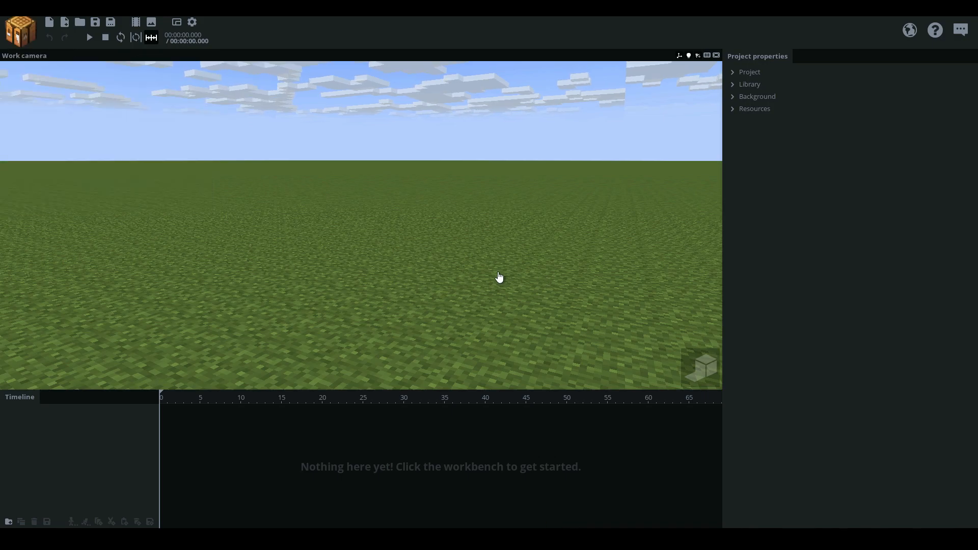
left_click(27, 41)
left_click(25, 169)
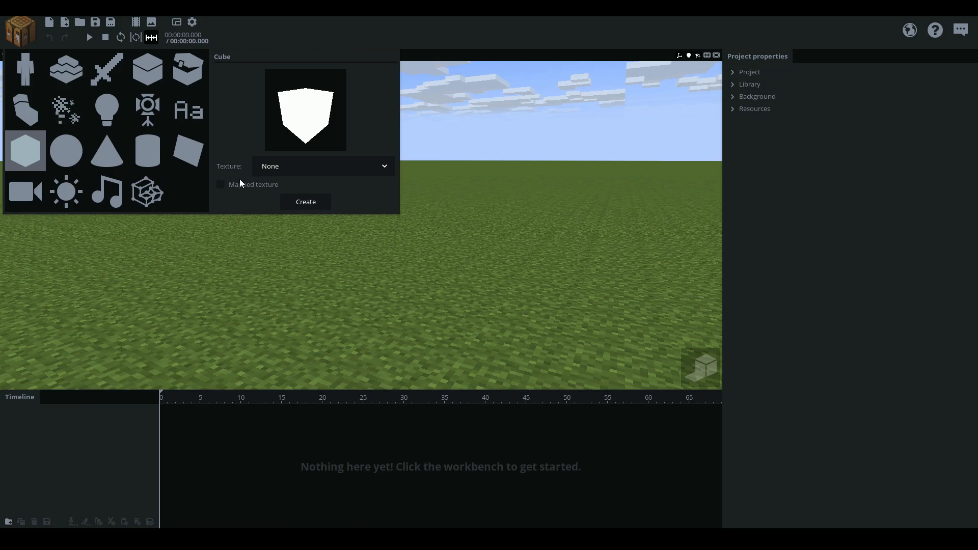
mouse_move(250, 190)
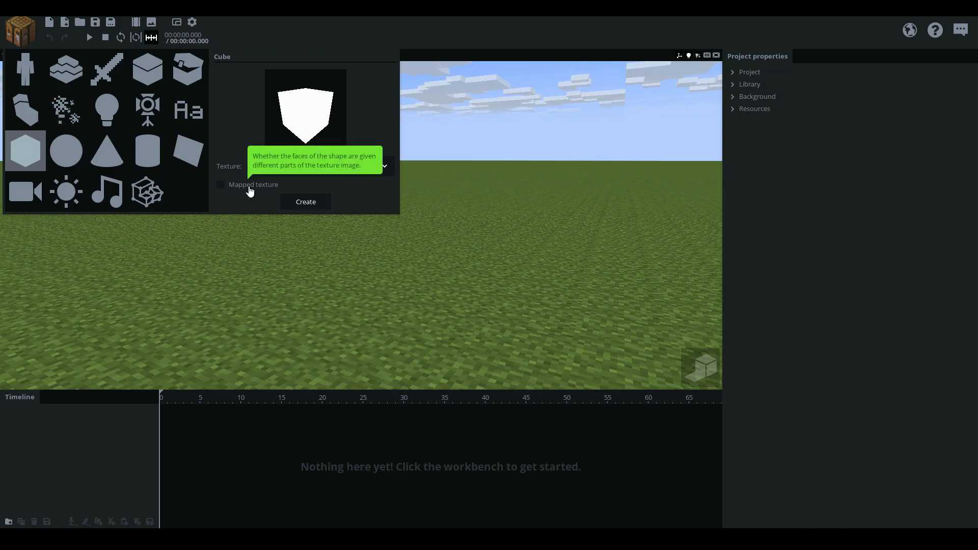
left_click(305, 204)
left_click_drag(336, 275, 335, 305)
scroll(349, 305, "up", 3)
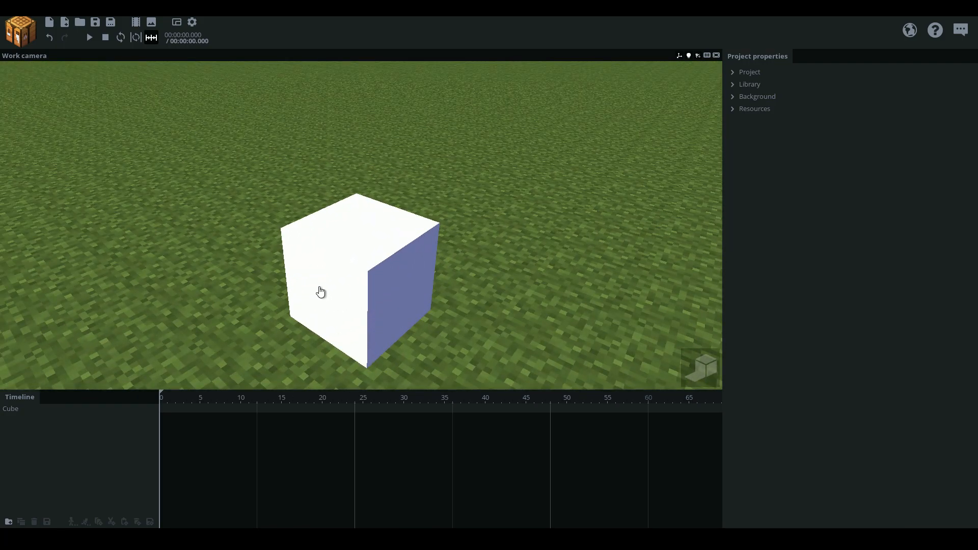
left_click(749, 86)
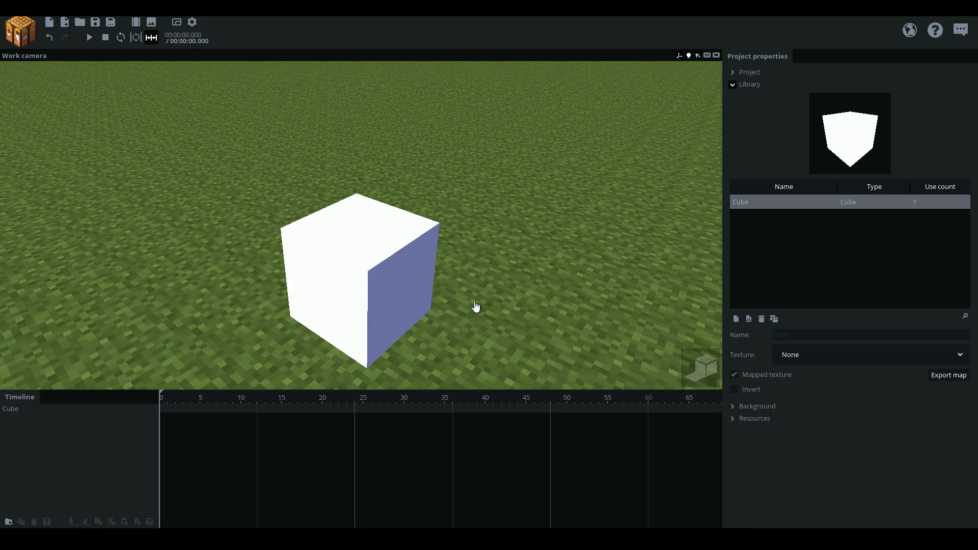
left_click_drag(484, 269, 461, 285)
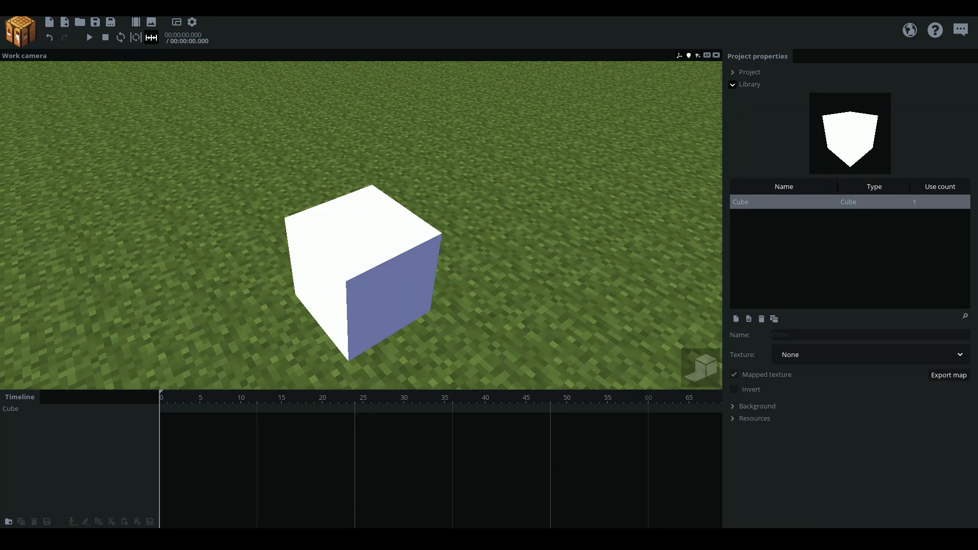
Switch to paint.net and open the cubemap template image
left_click(561, 539)
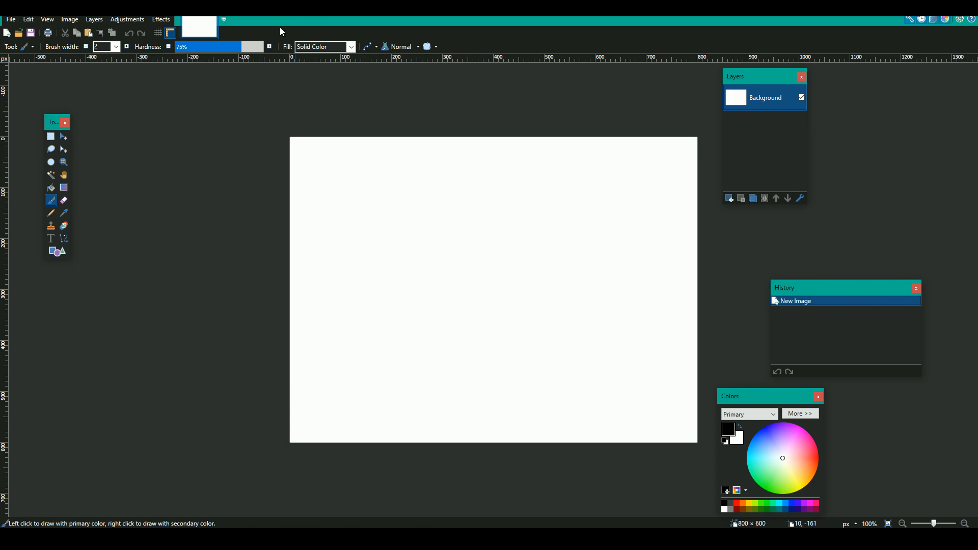
left_click(10, 19)
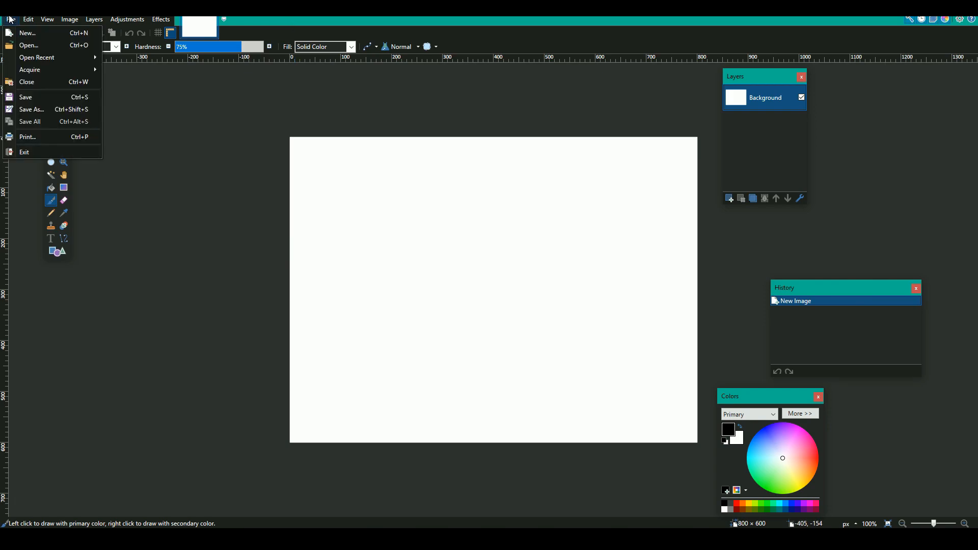
left_click(23, 46)
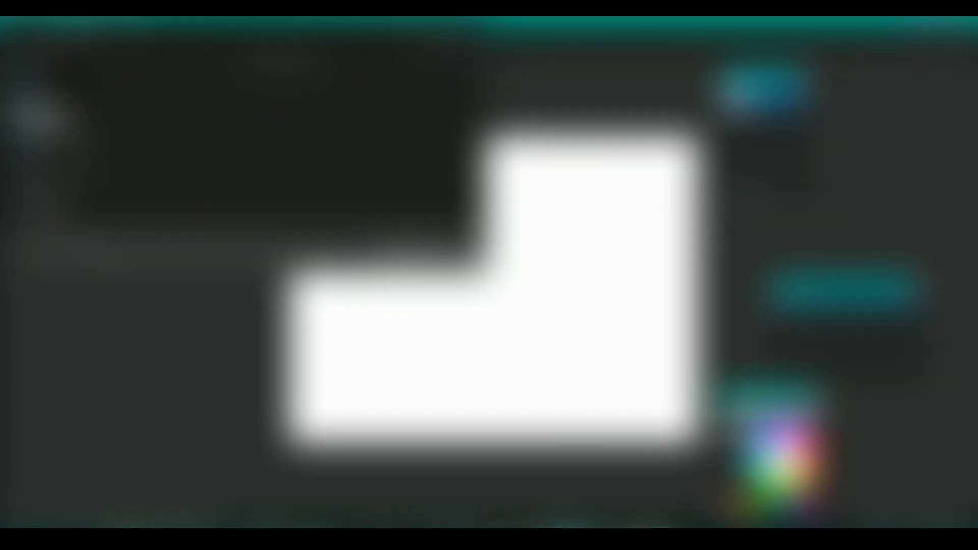
scroll(428, 112, "down", 2)
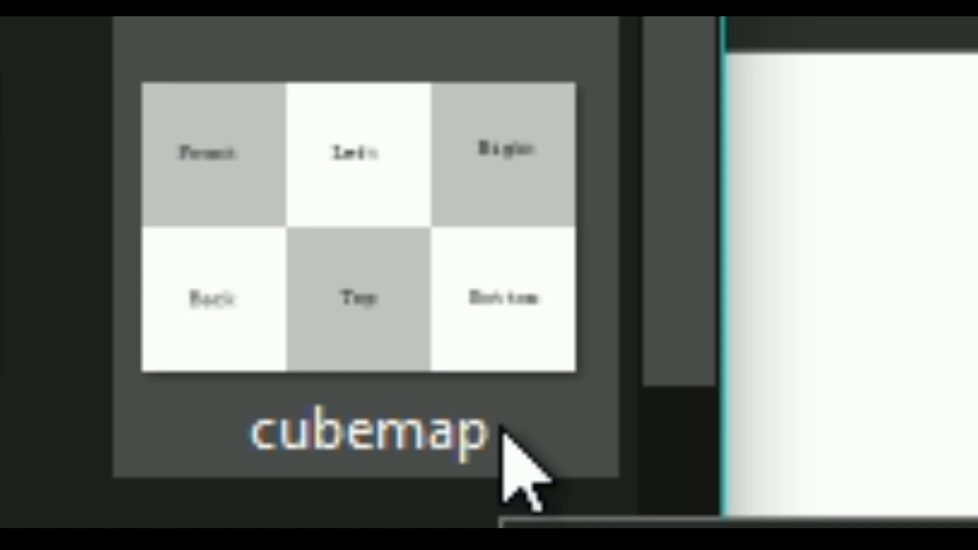
double_click(502, 431)
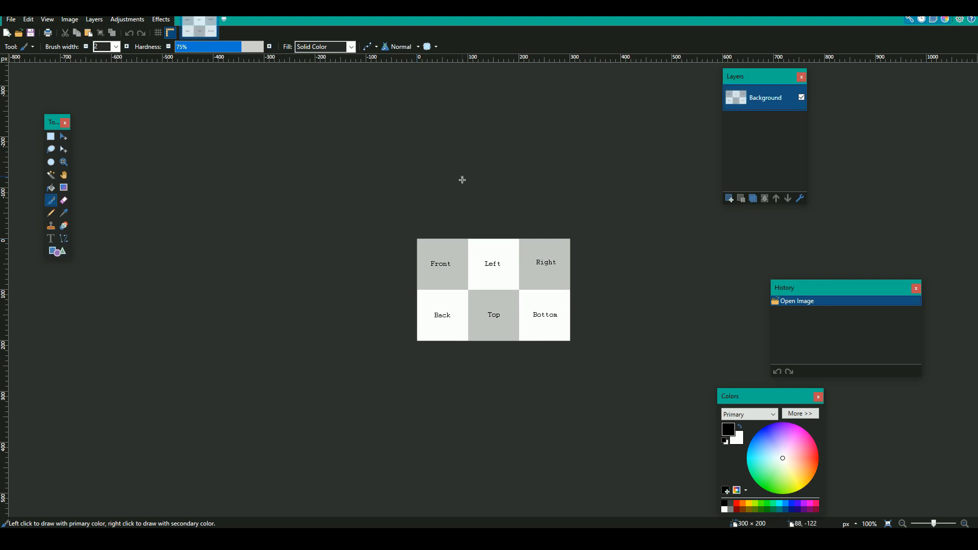
scroll(477, 264, "up", 3, "ctrl")
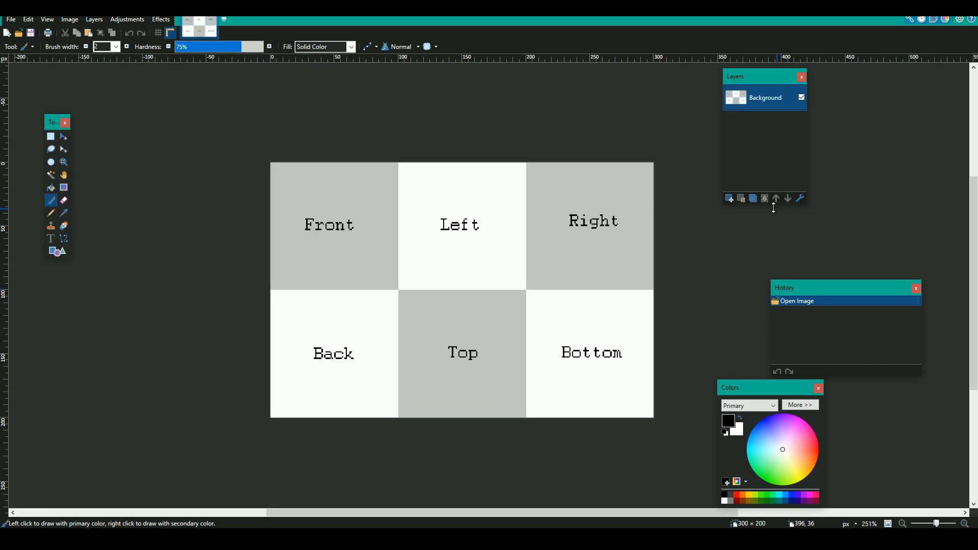
Add a new layer and set the Gradient tool's primary color to white (FFFFFF)
left_click(730, 199)
left_click(64, 188)
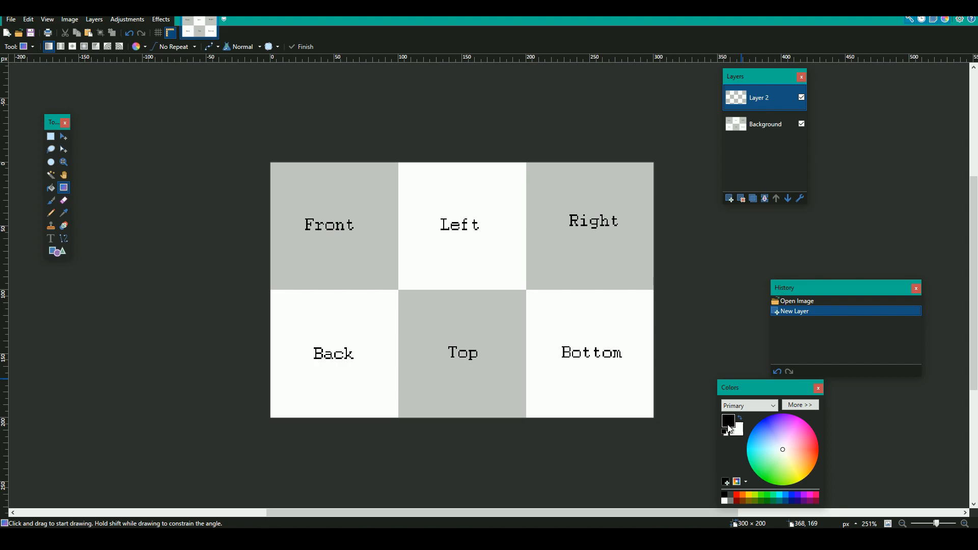
left_click_drag(776, 397, 676, 346)
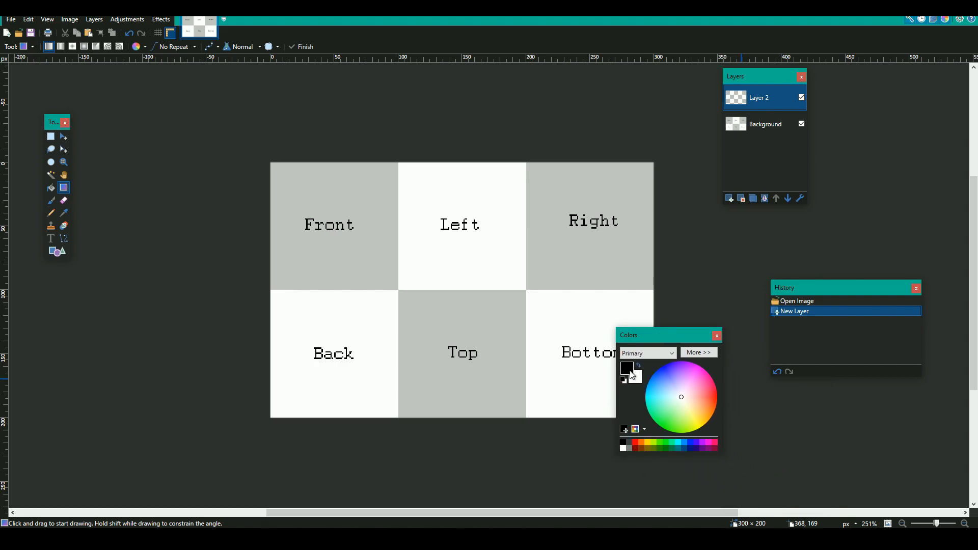
left_click(695, 356)
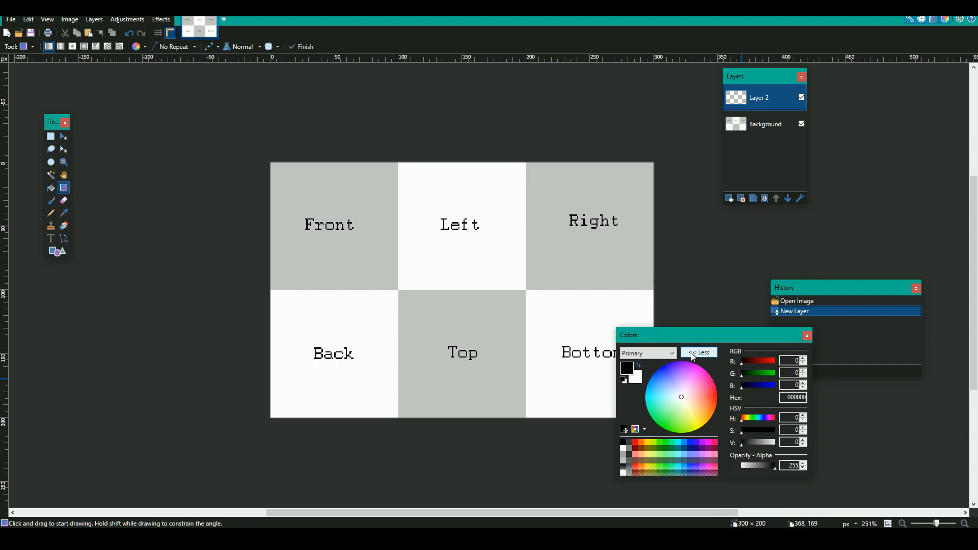
left_click_drag(742, 442, 774, 443)
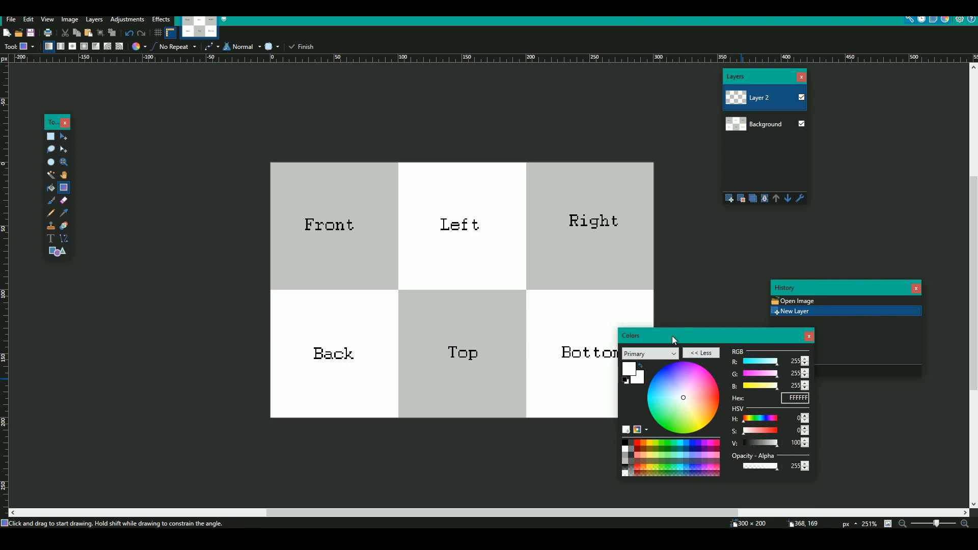
left_click_drag(669, 335, 737, 341)
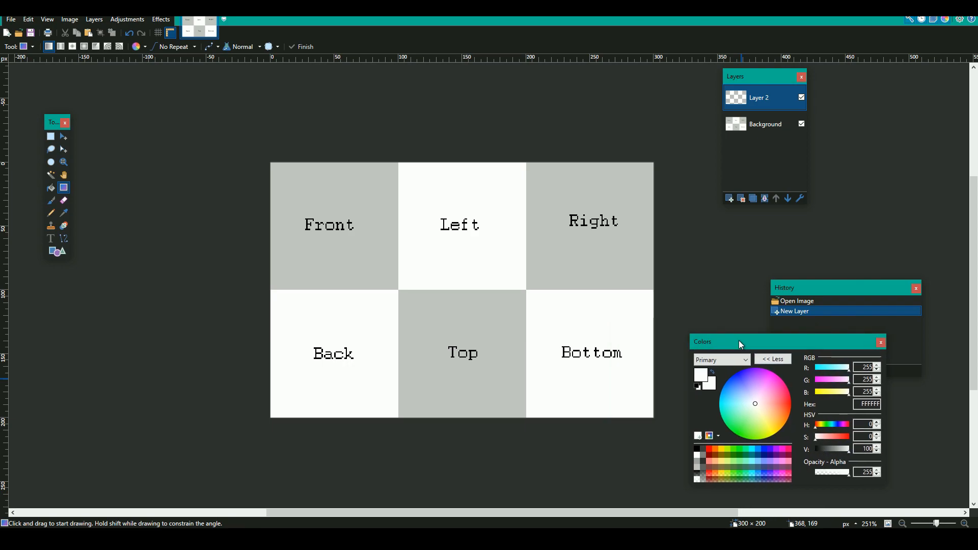
Make the secondary color fully transparent by setting its opacity to 0
left_click(709, 385)
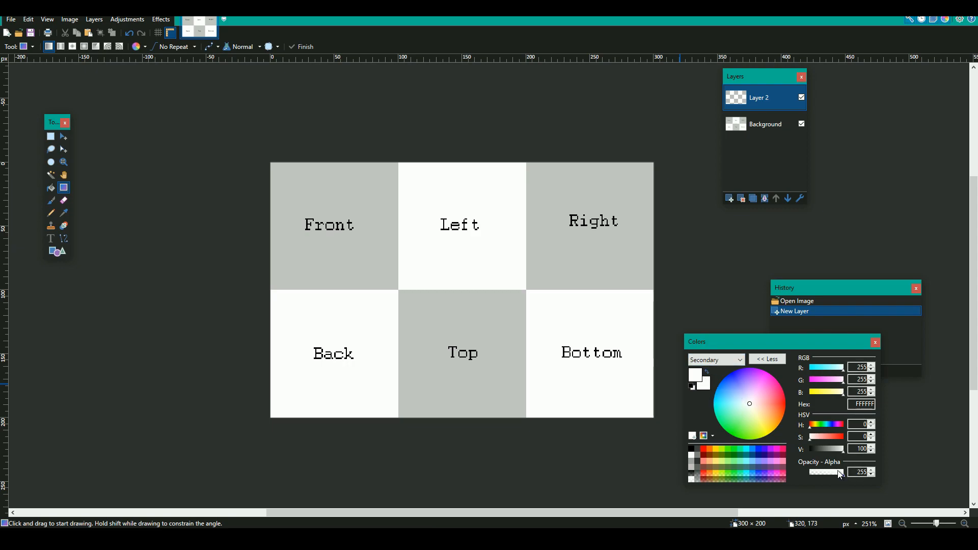
left_click_drag(842, 473, 784, 483)
left_click_drag(743, 347, 768, 307)
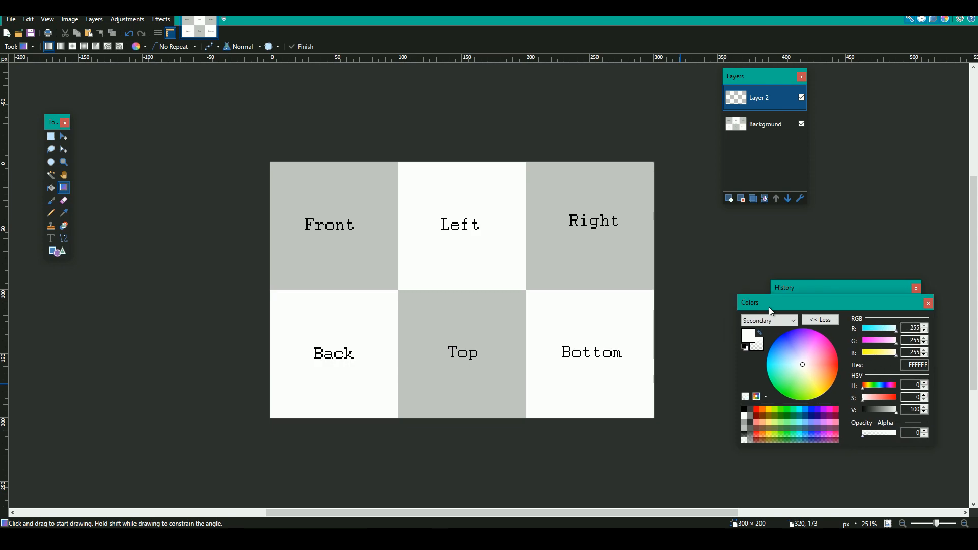
Choose the Rectangle Select tool and place the Tools window closer to the image
left_click(53, 139)
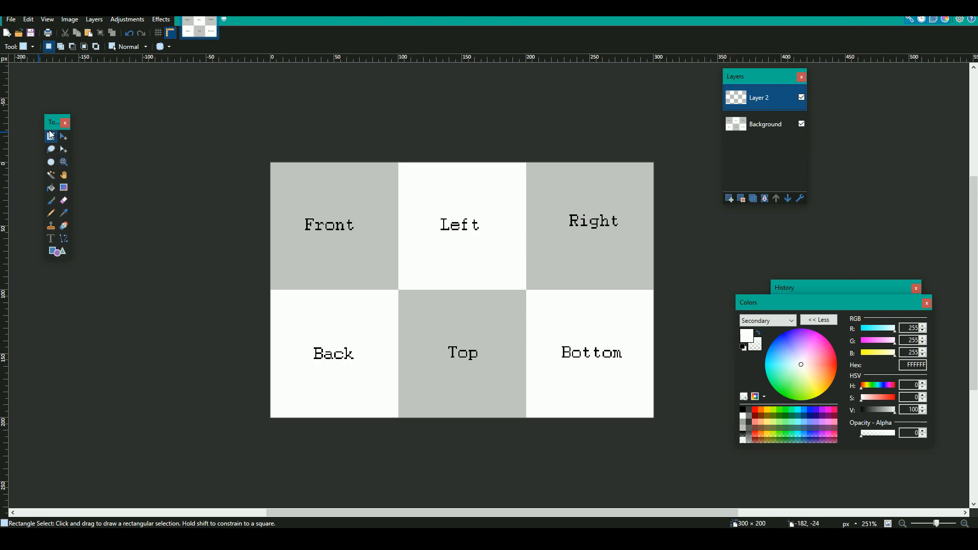
left_click_drag(53, 123, 152, 118)
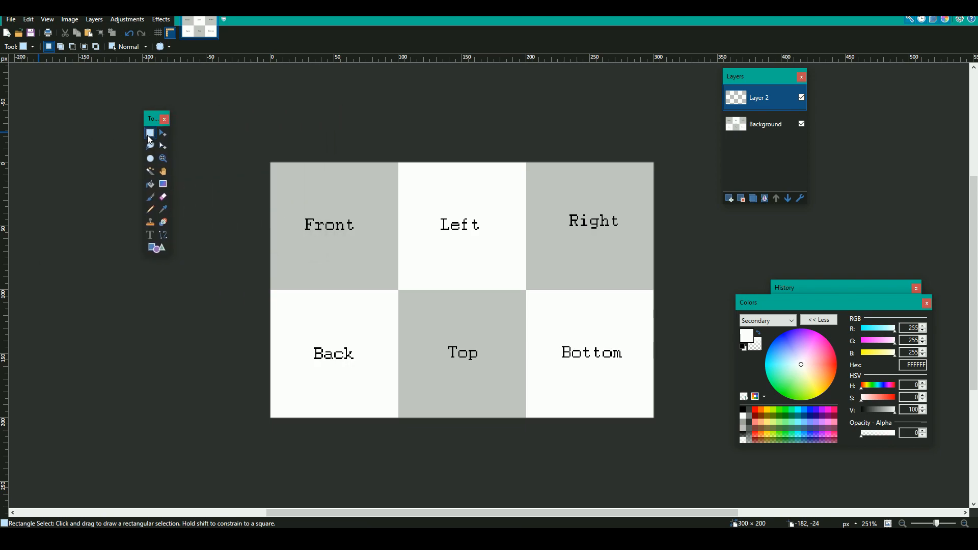
left_click(23, 47)
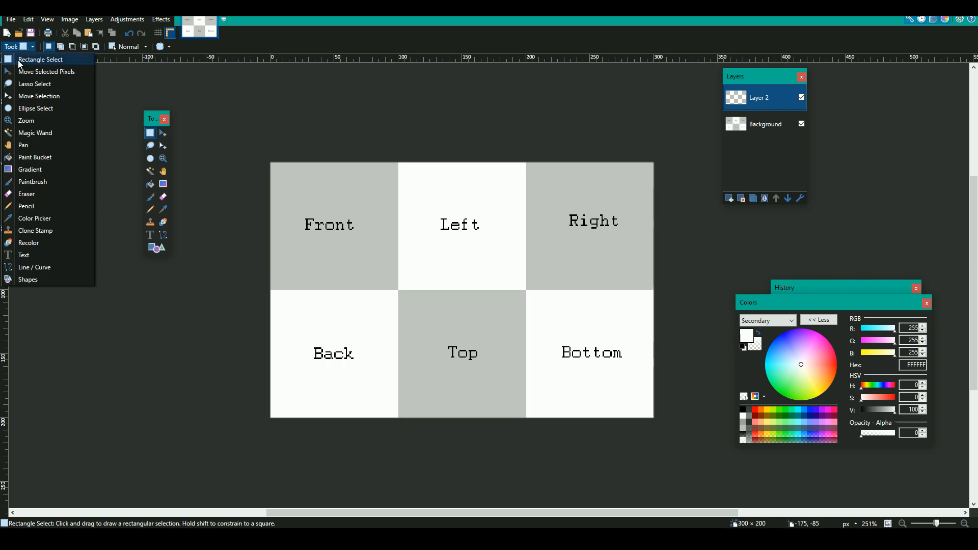
left_click_drag(152, 122, 128, 122)
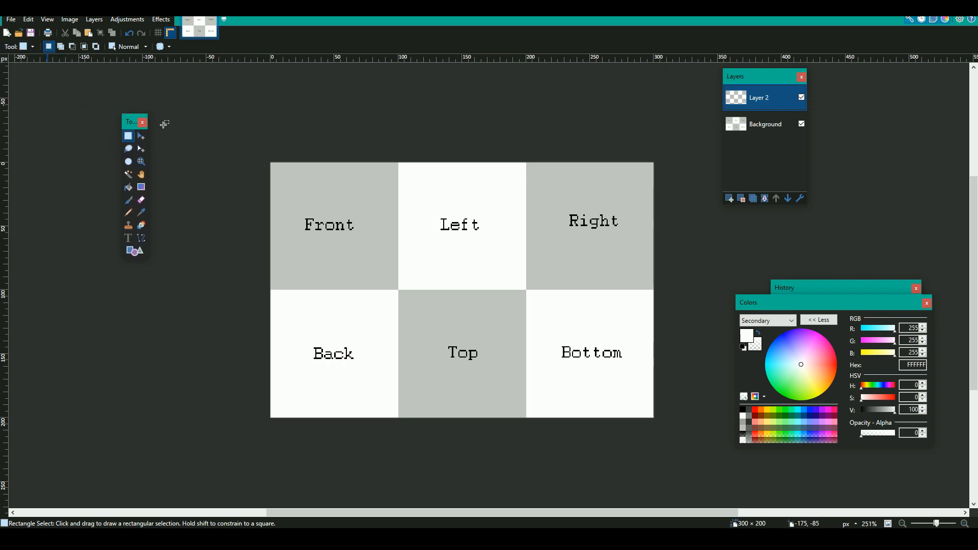
left_click(909, 21)
left_click(909, 20)
left_click(909, 21)
left_click(910, 21)
Select the whole Front square of the cubemap, 100 × 100 pixels
scroll(275, 163, "up", 5, "ctrl")
left_click_drag(264, 164, 668, 447)
scroll(286, 175, "down", 2)
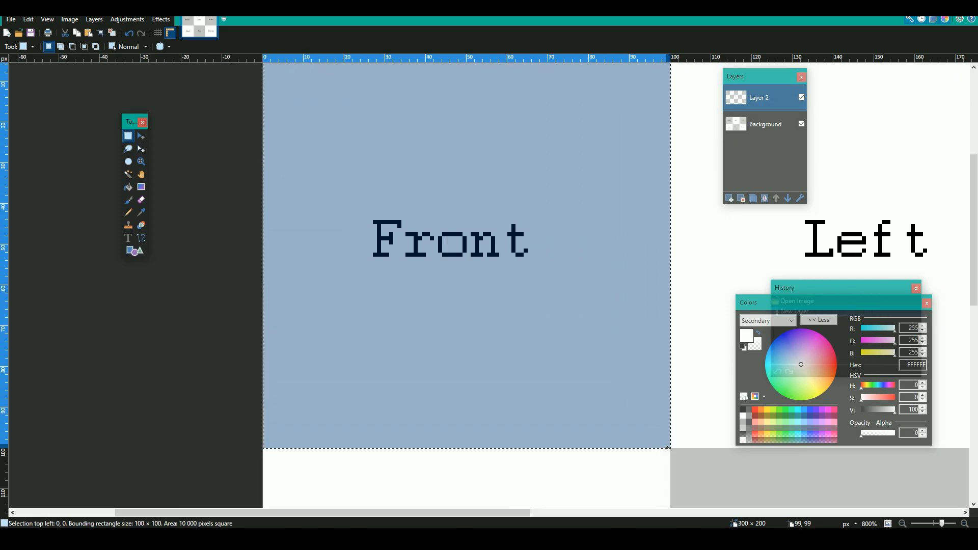
scroll(513, 356, "down", 5, "ctrl")
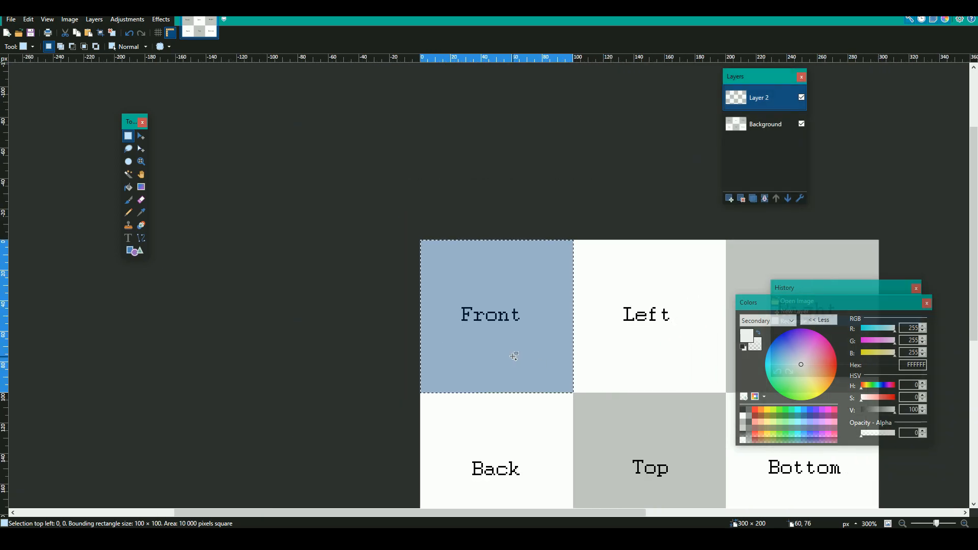
scroll(573, 361, "down", 1)
left_click_drag(487, 515, 553, 510)
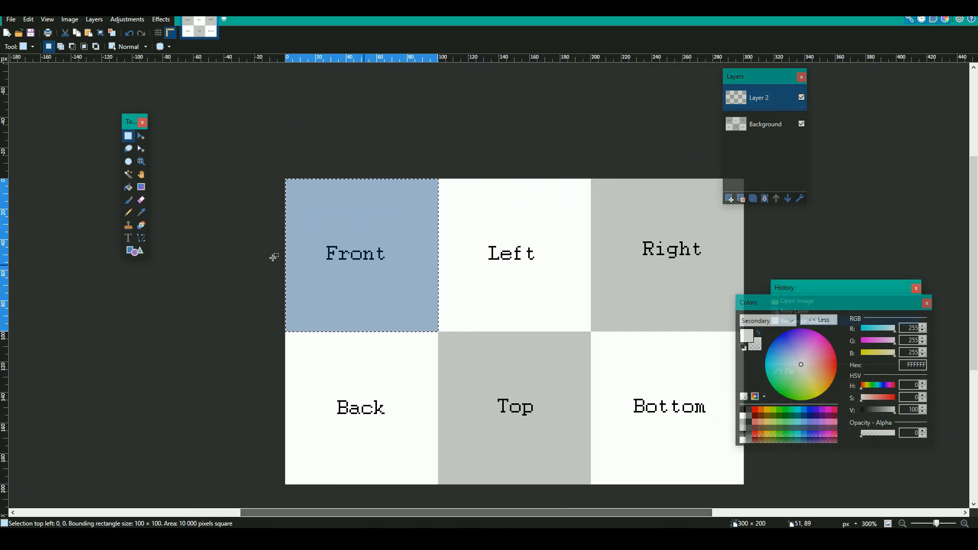
Fill the Front square with a vertical white-to-transparent gradient from its upper edge to its lower edge, and clear the selection
left_click(141, 188)
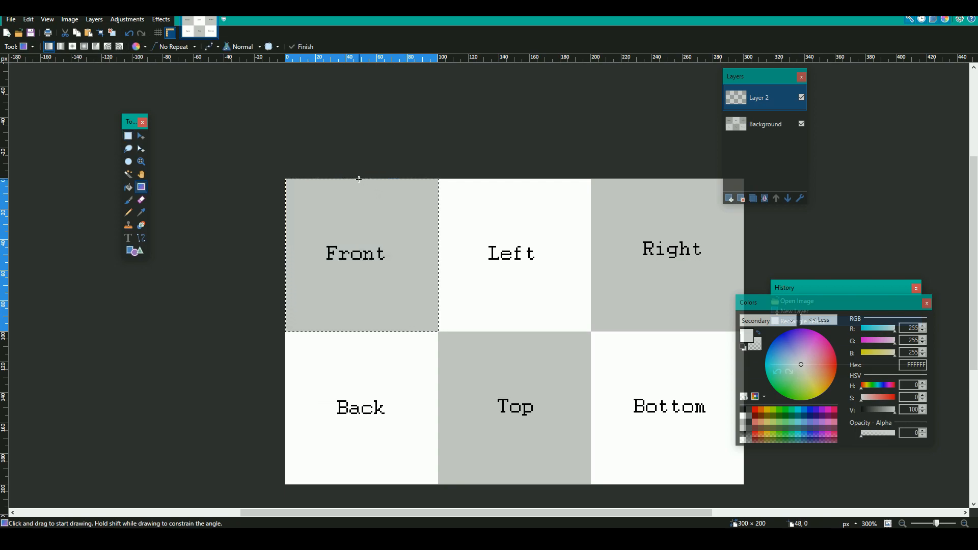
left_click_drag(358, 177, 359, 332)
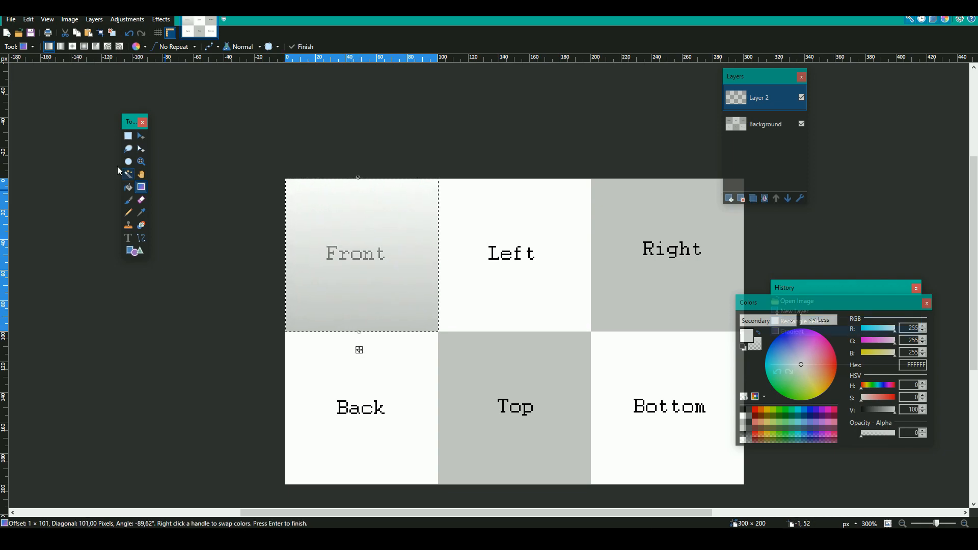
left_click(128, 137)
key("ctrl+d")
scroll(332, 273, "up", 2, "ctrl")
scroll(413, 318, "down", 2, "ctrl")
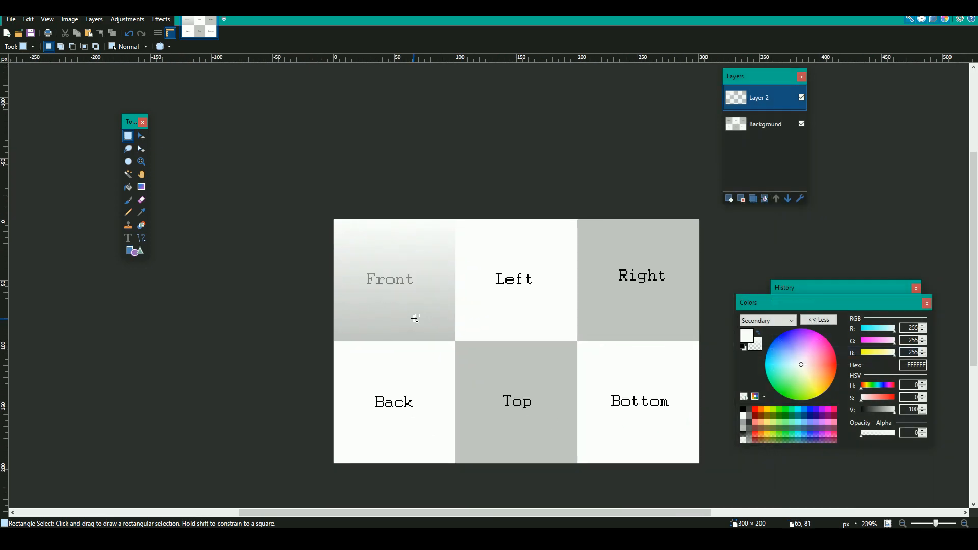
scroll(413, 317, "up", 1, "ctrl")
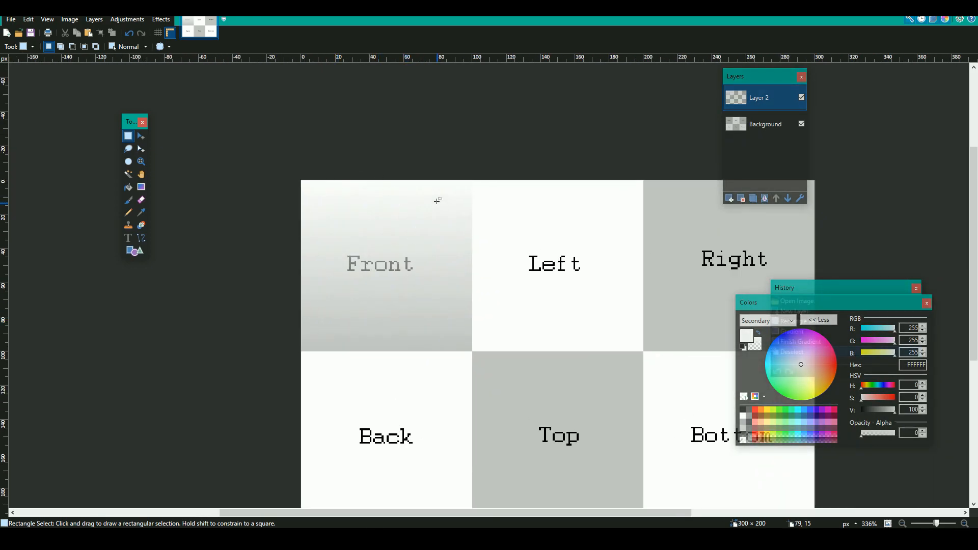
scroll(655, 170, "down", 1, "ctrl")
Invert the colors of the Background layer
left_click(764, 123)
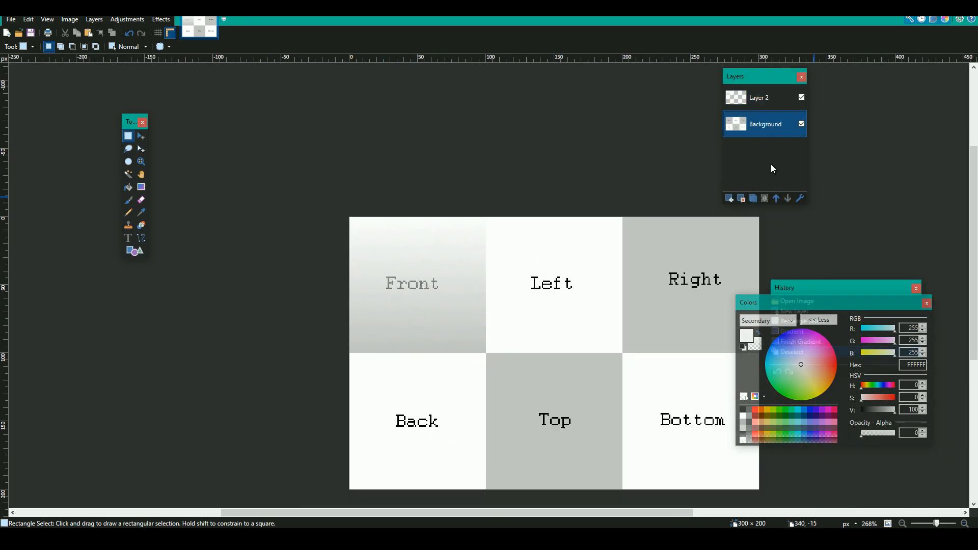
left_click(94, 19)
mouse_move(113, 19)
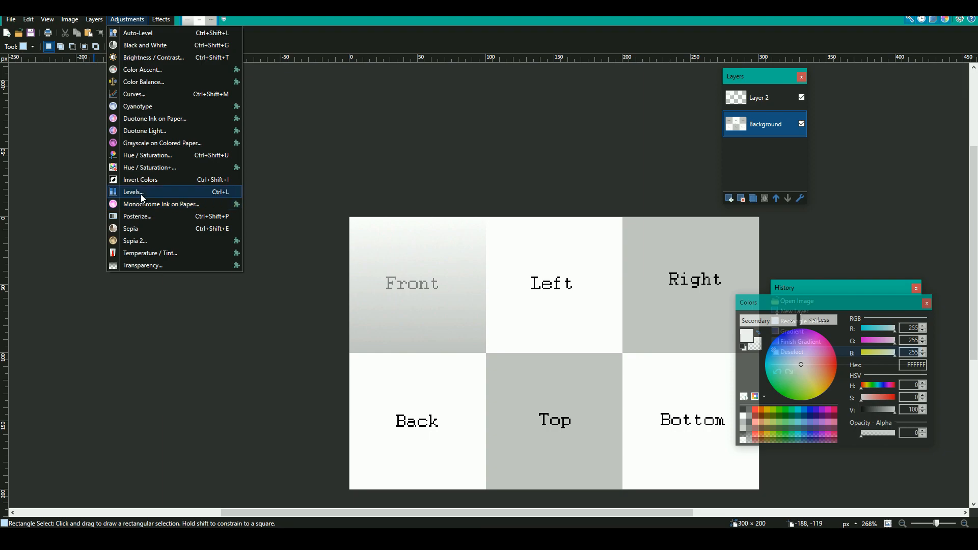
left_click(141, 180)
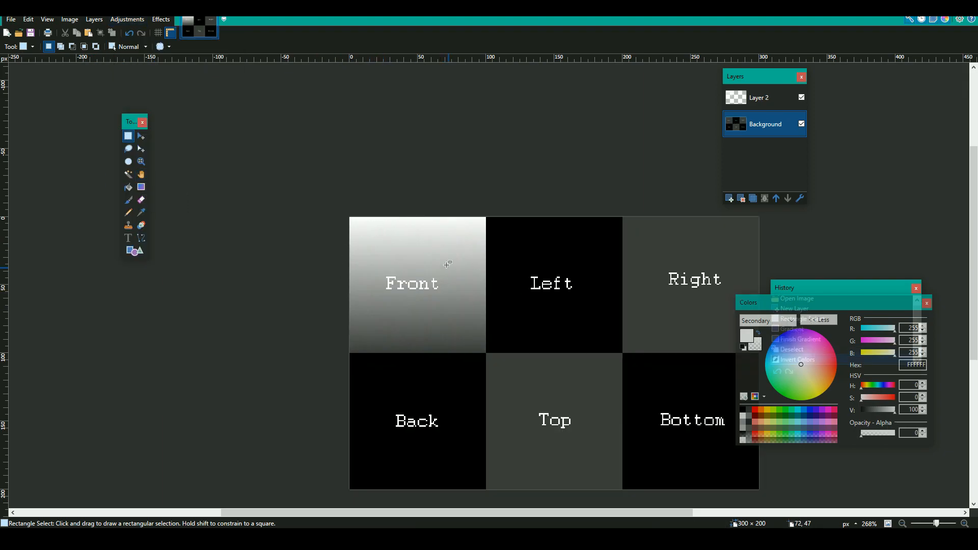
Duplicate the gradient layer and move the copy's pixels onto the Left square, about 100 pixels across
left_click(754, 100)
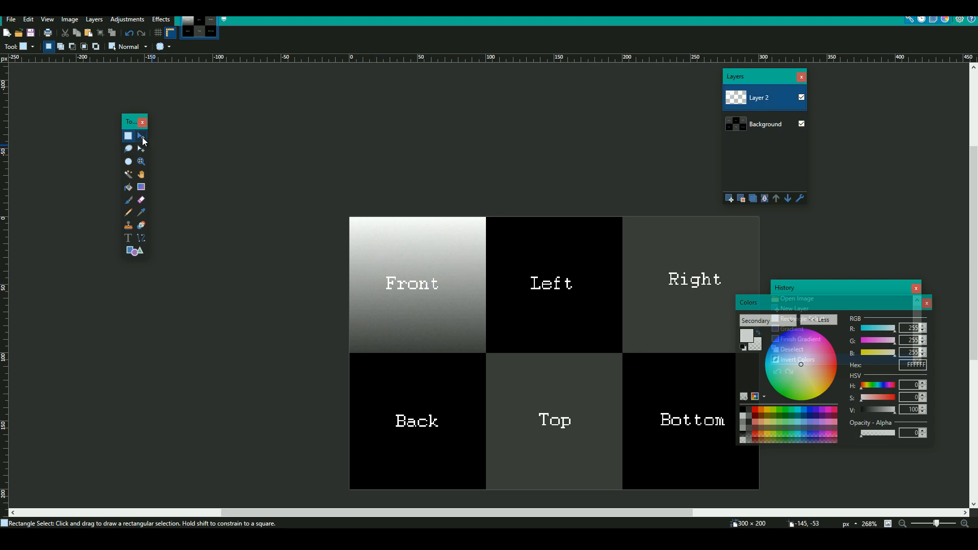
left_click(758, 199)
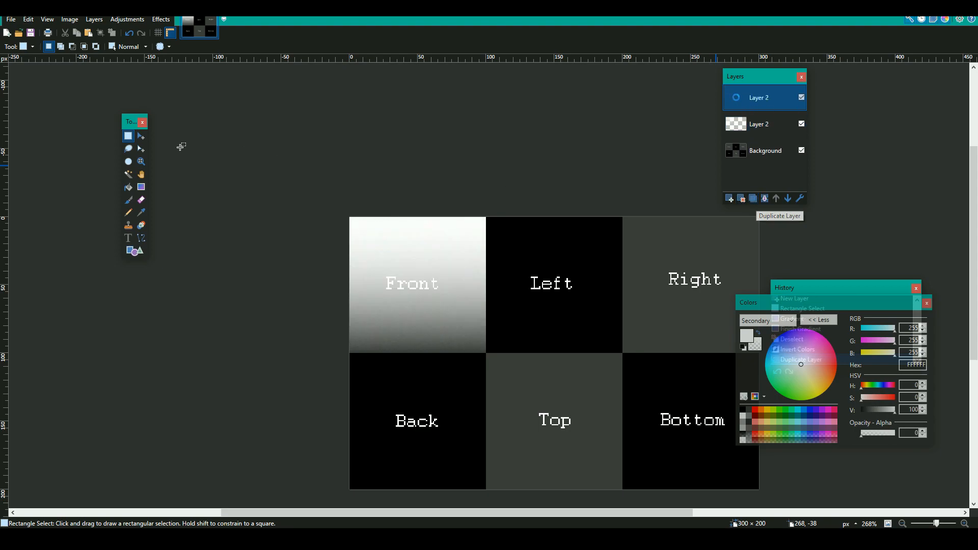
left_click(137, 137)
key("ctrl+a")
scroll(515, 290, "up", 2, "ctrl")
left_click_drag(495, 287, 613, 288)
left_click_drag(687, 285, 749, 284)
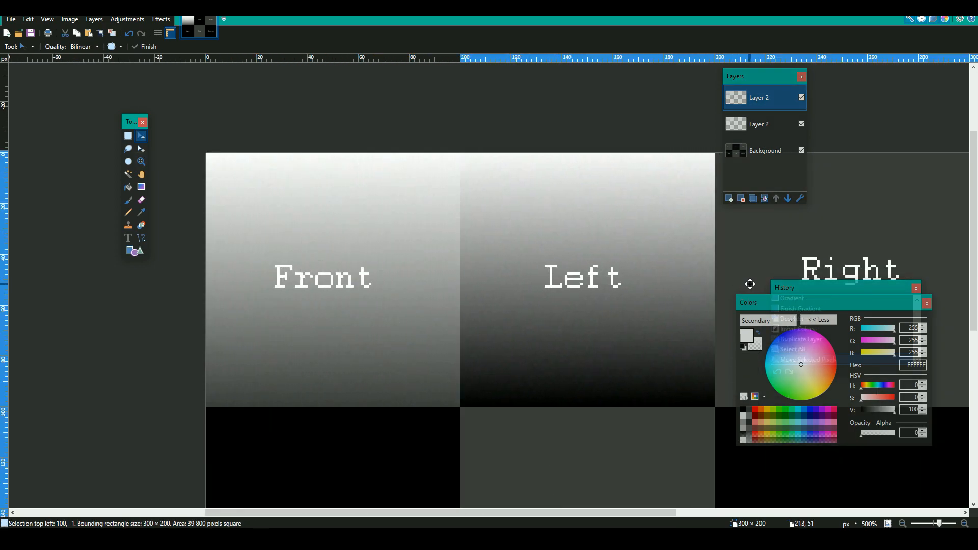
Nudge the gradient copy down one pixel so it lines up with the Left square
key("Down")
scroll(655, 298, "down", 5, "ctrl")
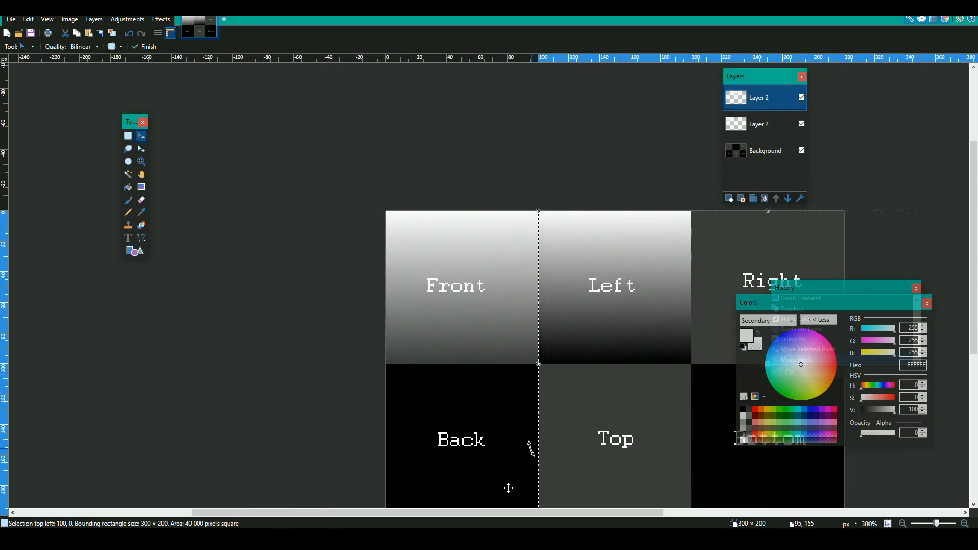
middle_click_drag(531, 448, 383, 386)
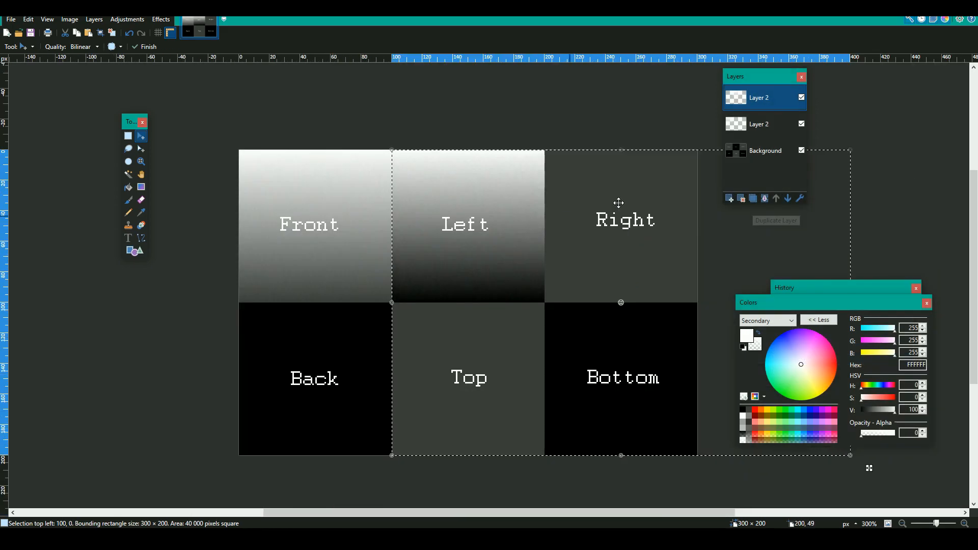
Duplicate the gradient layer again and move the copy's pixels exactly onto the Right square
left_click(753, 200)
left_click_drag(471, 186, 587, 162)
scroll(541, 165, "up", 4, "ctrl")
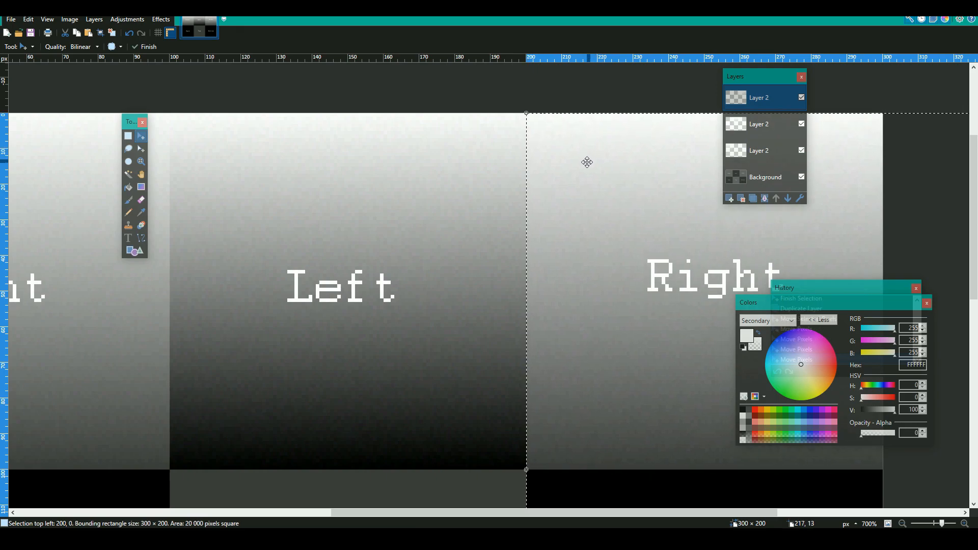
scroll(587, 162, "down", 5, "ctrl")
Duplicate the gradient layer once more, move the copy's pixels onto the Back square, and switch to Rectangle Select
left_click(753, 198)
left_click_drag(685, 192, 375, 312)
scroll(366, 286, "up", 6, "ctrl")
left_click_drag(345, 248, 178, 266)
scroll(196, 264, "down", 6, "ctrl")
key("s")
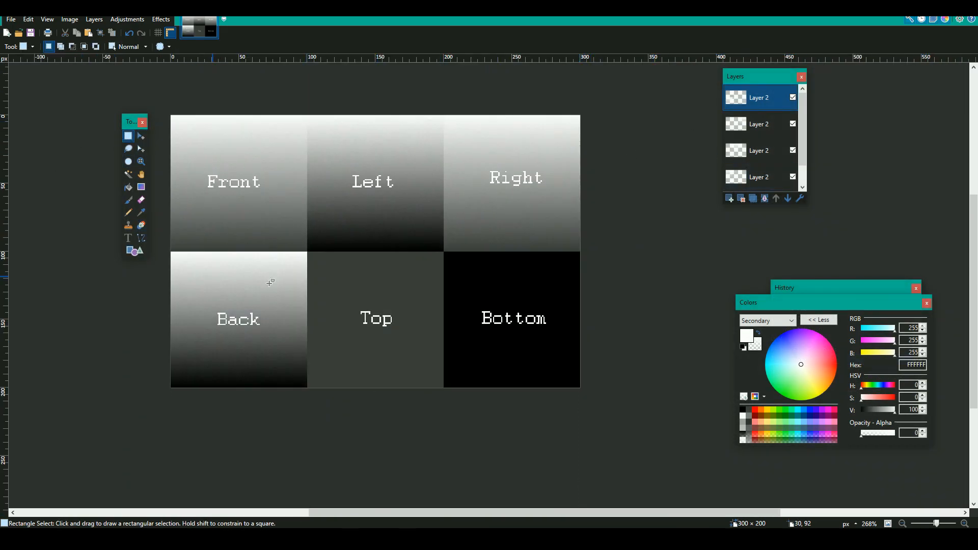
Merge the four gradient layers down into a single layer above the Background
mouse_move(806, 142)
left_mouse_down()
mouse_move(805, 154)
mouse_move(805, 143)
left_mouse_up()
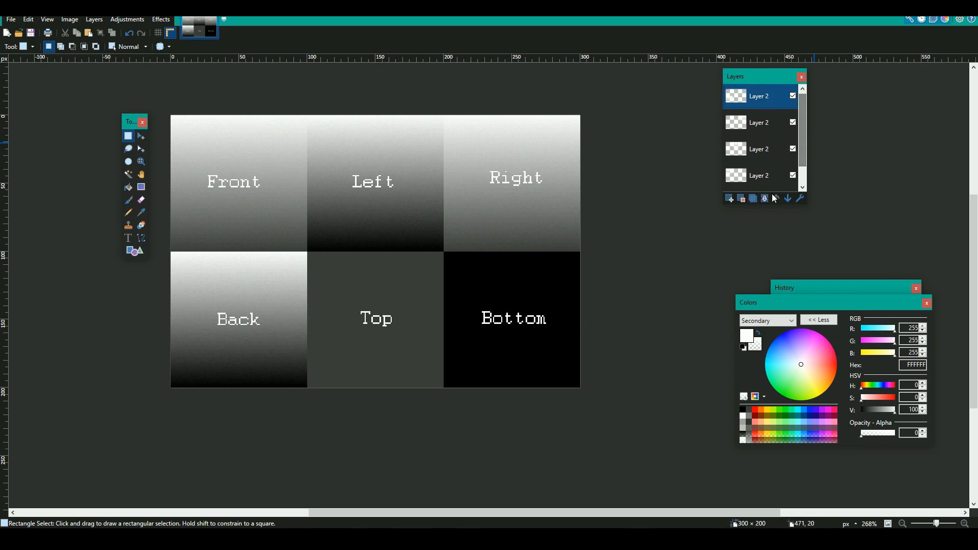
left_click(764, 200)
left_click(763, 199)
left_click(763, 200)
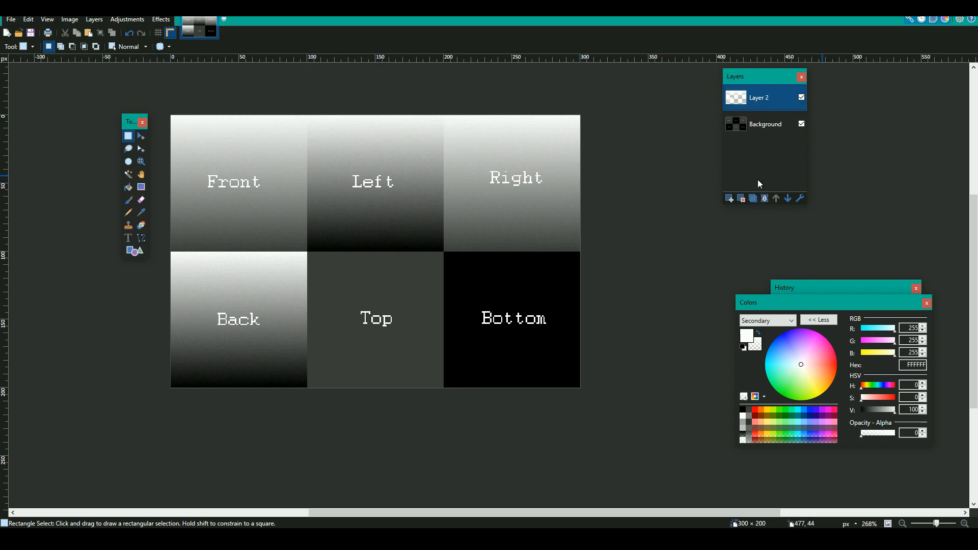
Add a new layer above the merged gradients and select the whole Top square, 100 × 100 pixels
left_click(732, 202)
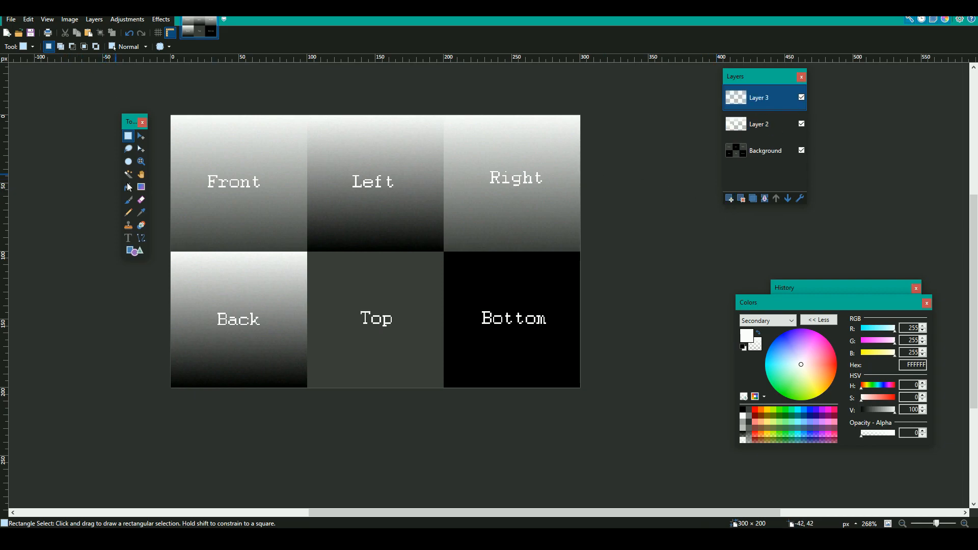
scroll(312, 253, "up", 8, "ctrl")
left_click_drag(296, 250, 363, 268)
scroll(337, 264, "down", 4)
scroll(362, 268, "down", 4, "ctrl")
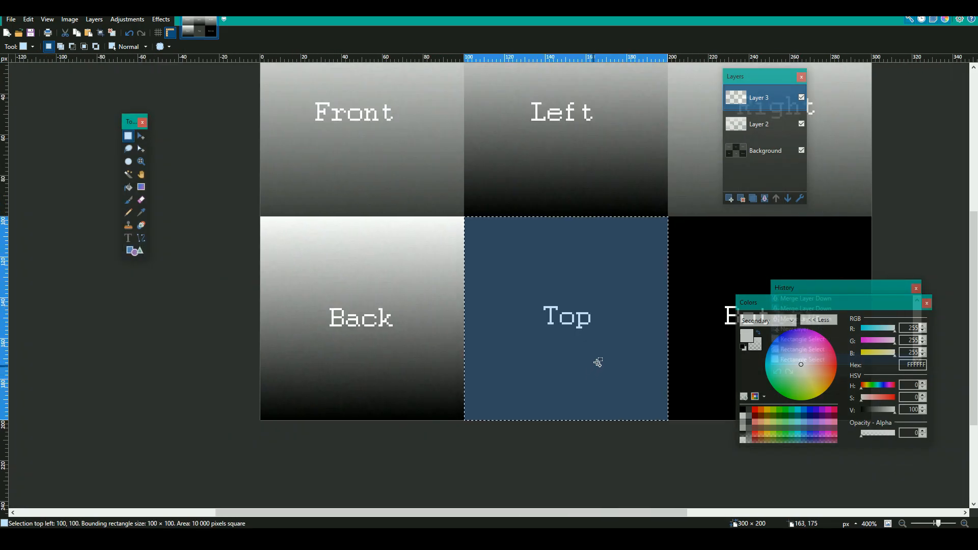
left_click_drag(457, 514, 534, 511)
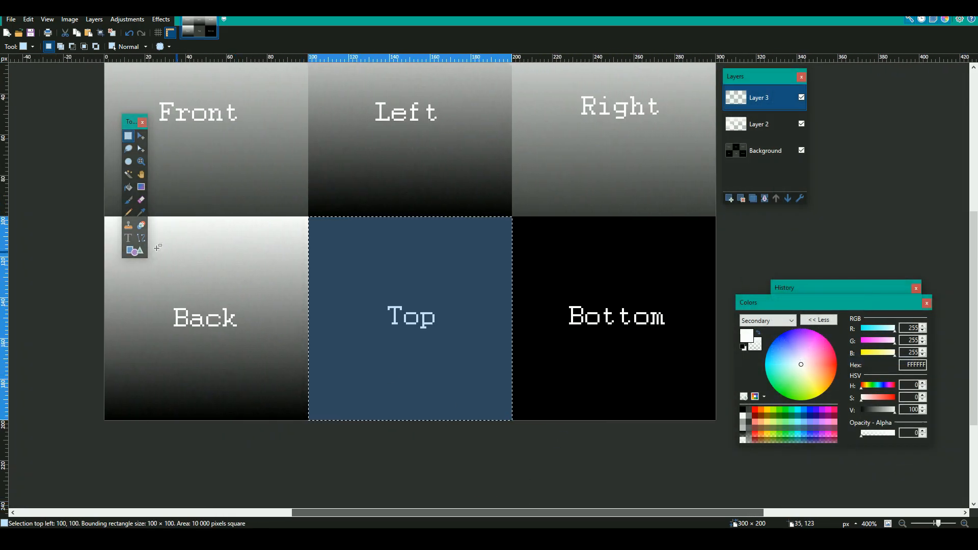
Fill the selected Top square with solid white using the Paint Bucket, and clear the selection
left_click(129, 188)
left_click(403, 281)
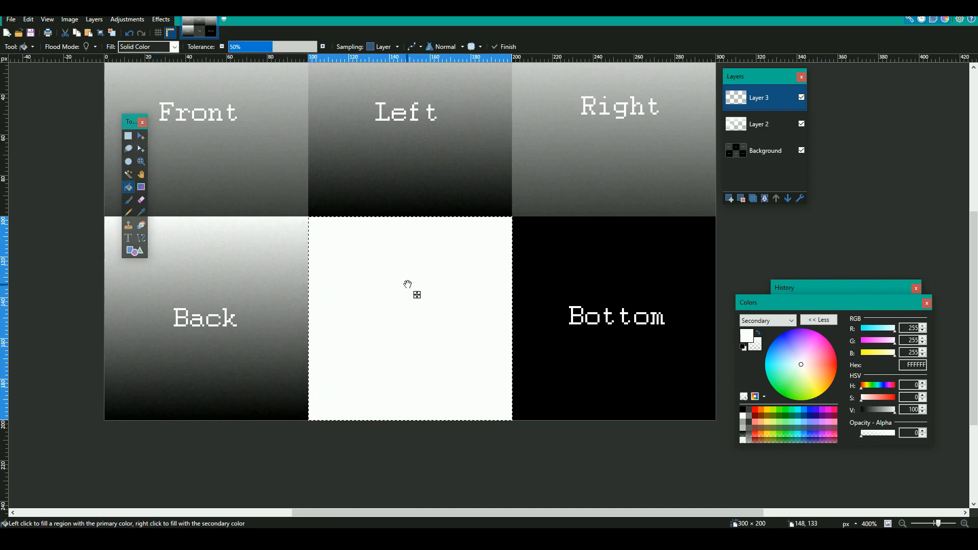
left_click(128, 136)
left_click(338, 266)
scroll(338, 267, "down", 2, "ctrl")
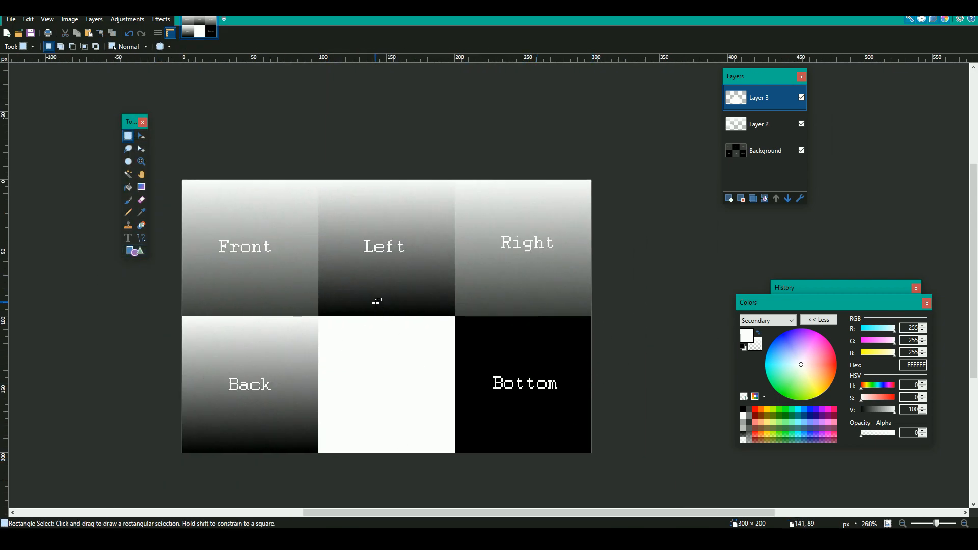
Merge the white Top fill layer down into the gradient layer, and delete the Background layer
scroll(375, 302, "down", 4, "ctrl")
scroll(375, 303, "up", 3, "ctrl")
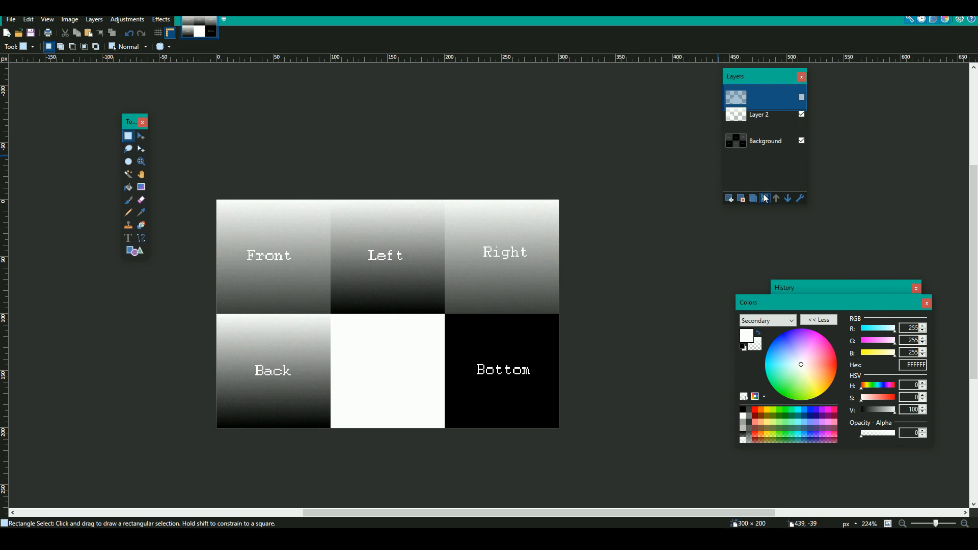
left_click(741, 128)
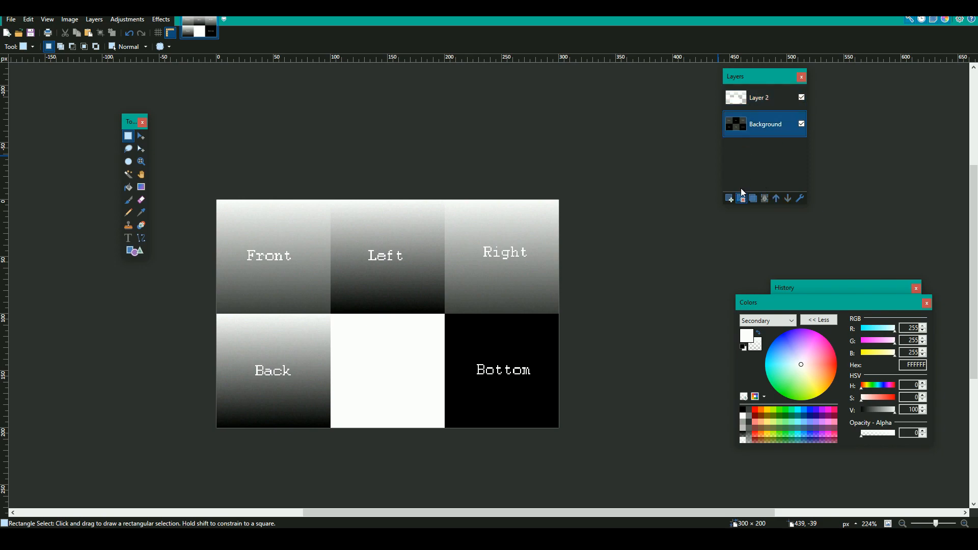
left_click(741, 199)
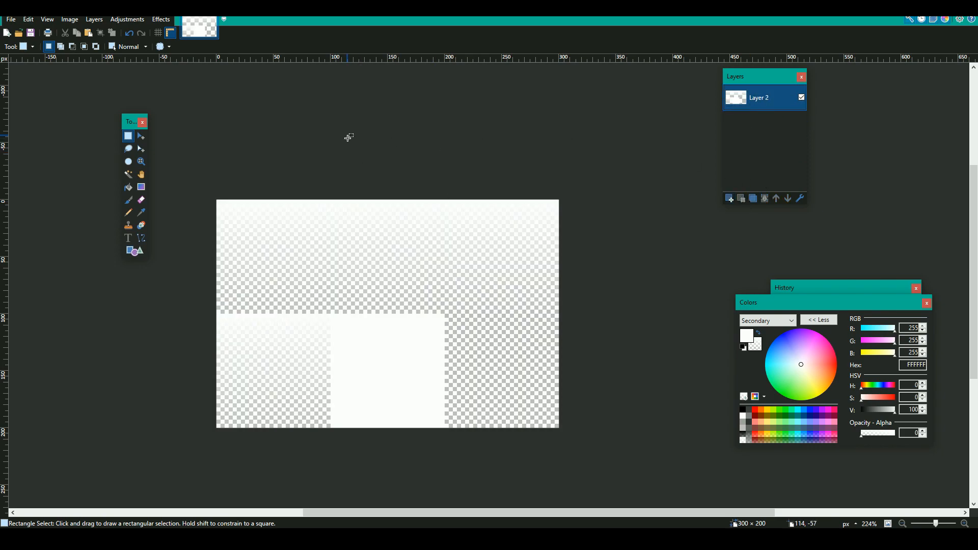
Save the cubemap image with auto-detected bit depth and switch to the Mine-imator project
key("ctrl+s")
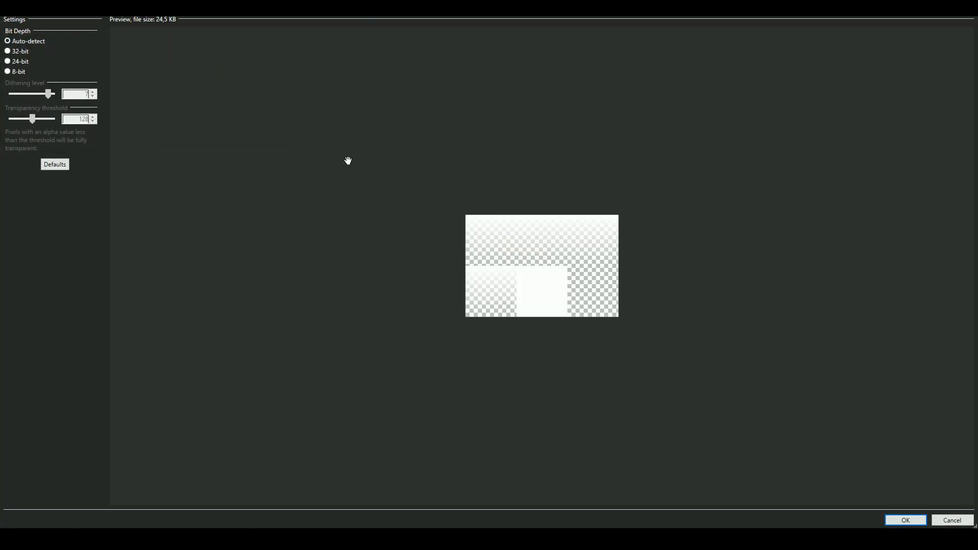
left_click(924, 520)
mouse_move(512, 539)
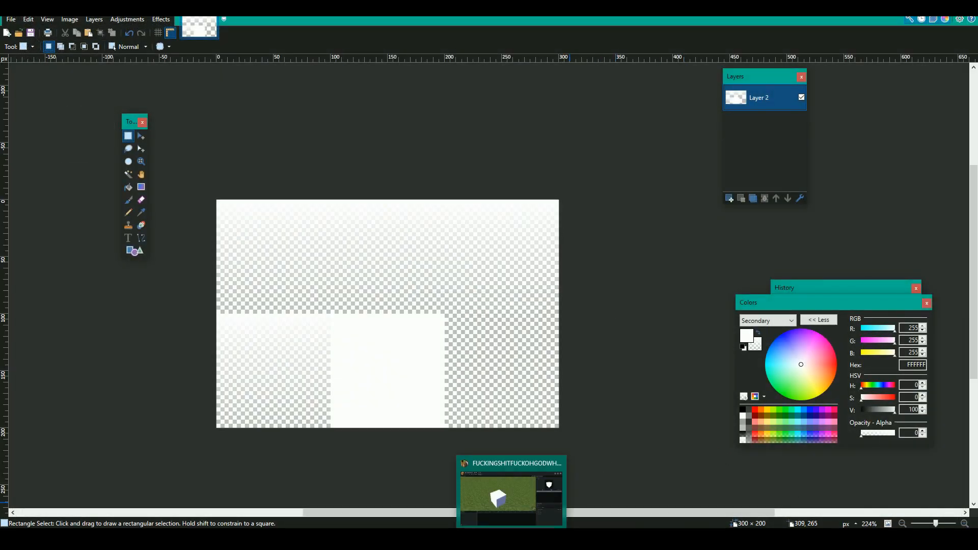
left_click(511, 497)
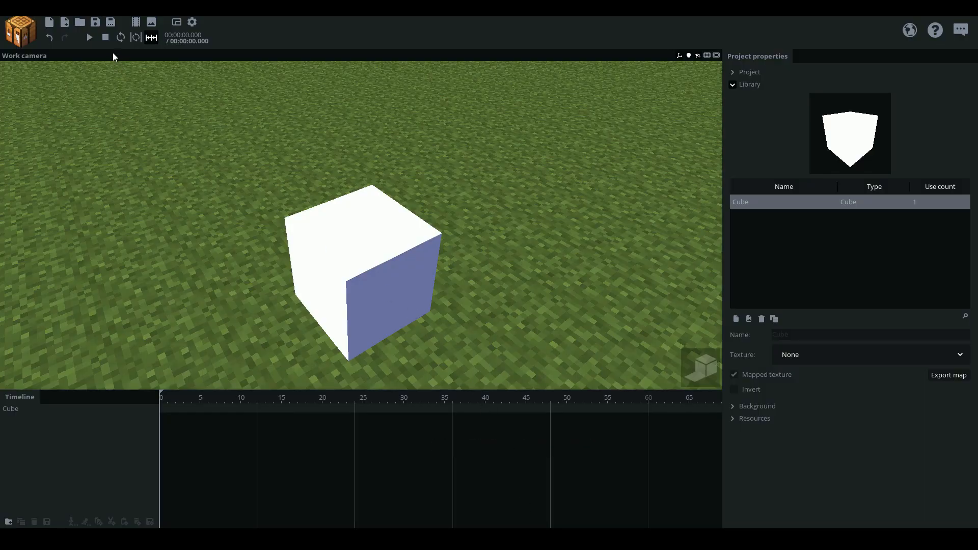
Save the project and load the cubemap image as the texture in the settings for a new mapped cube
left_click(96, 25)
left_click(20, 31)
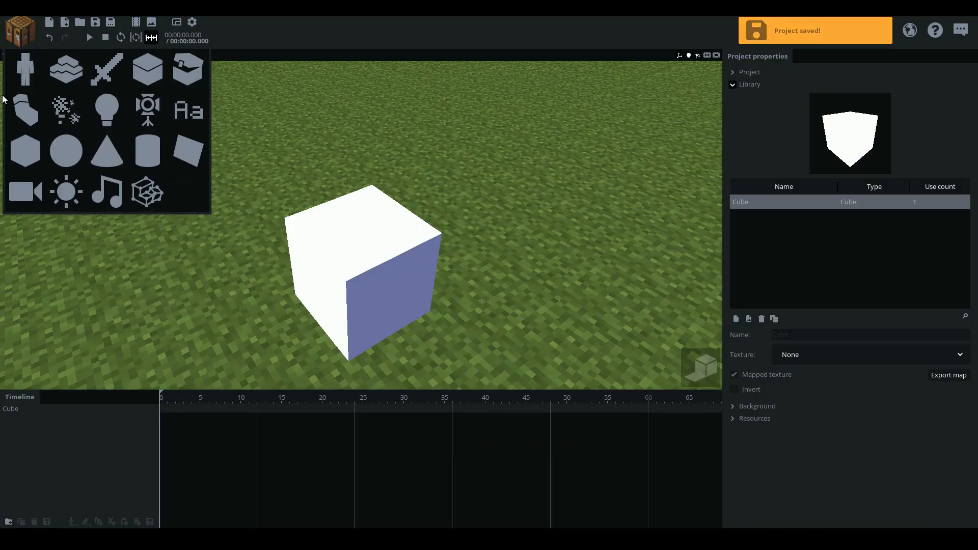
left_click(23, 148)
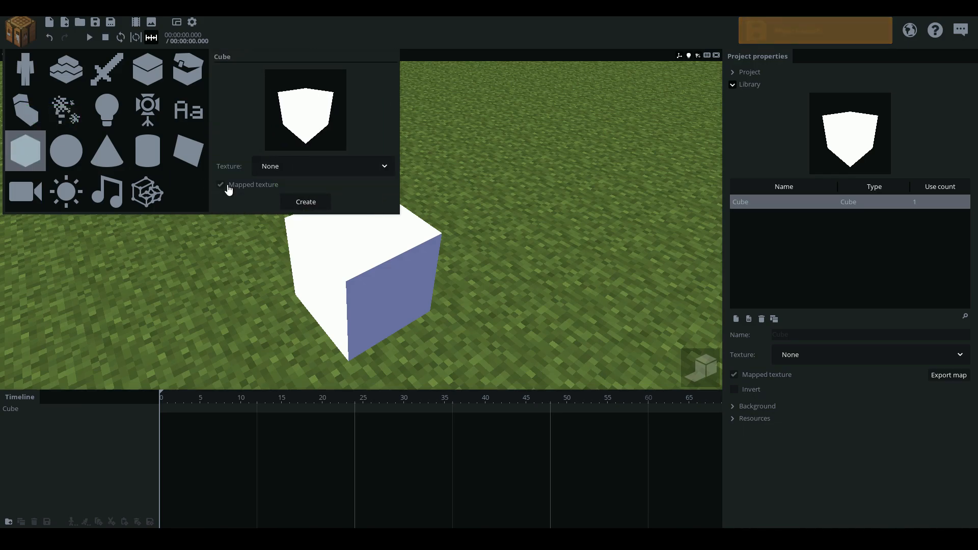
left_click(278, 174)
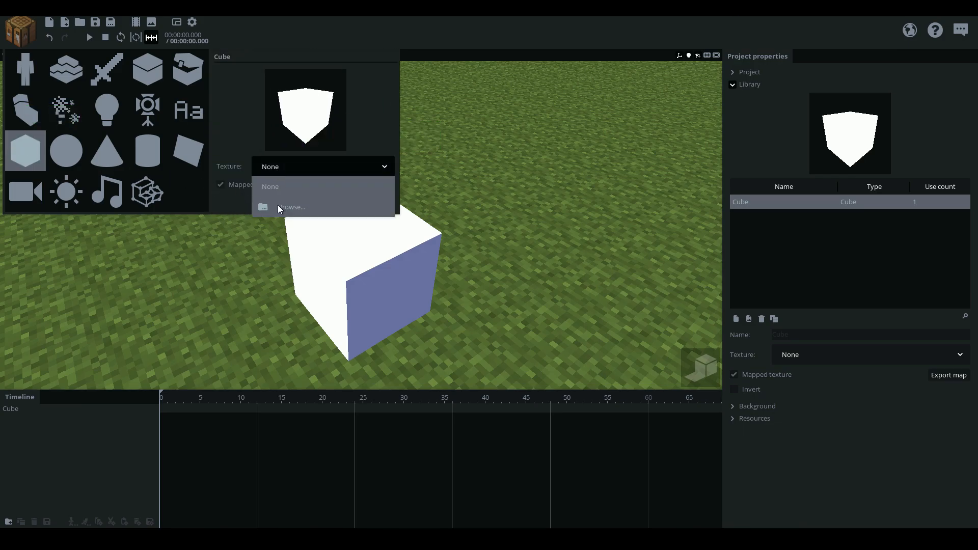
left_click(277, 205)
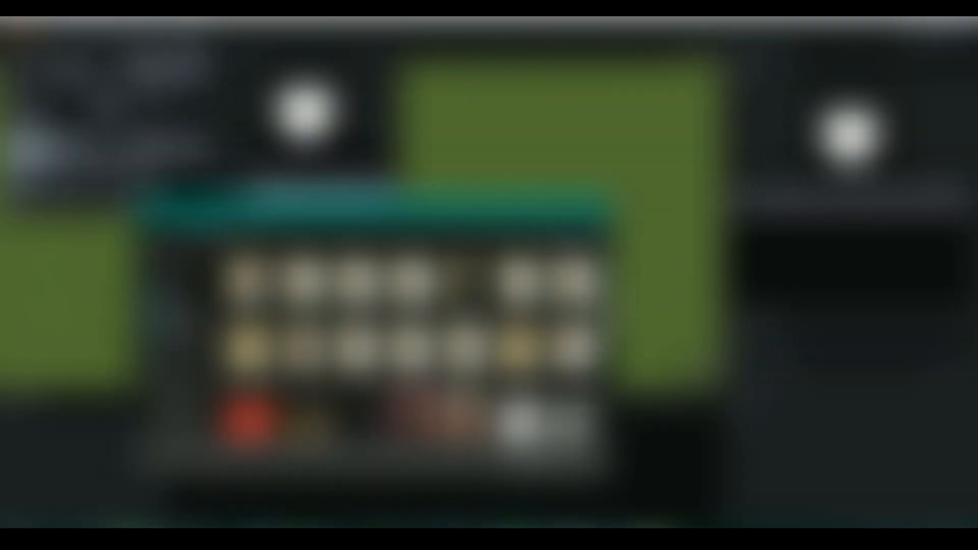
scroll(576, 346, "down", 2)
double_click(574, 359)
left_click(316, 203)
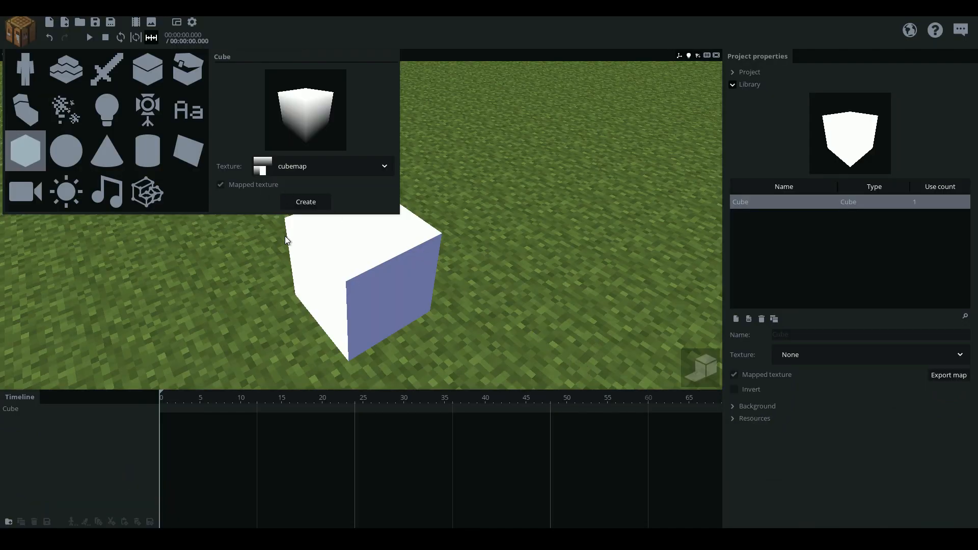
left_click(151, 295)
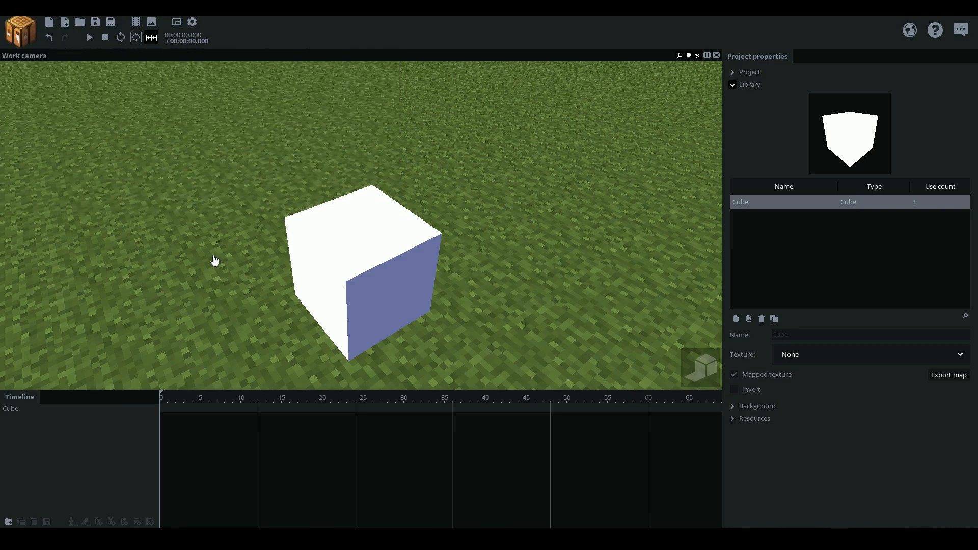
Assign the cubemap texture to the existing cube at frame 0 and save the project
left_click(33, 414)
left_click(552, 262)
left_click(586, 275)
left_click(606, 315)
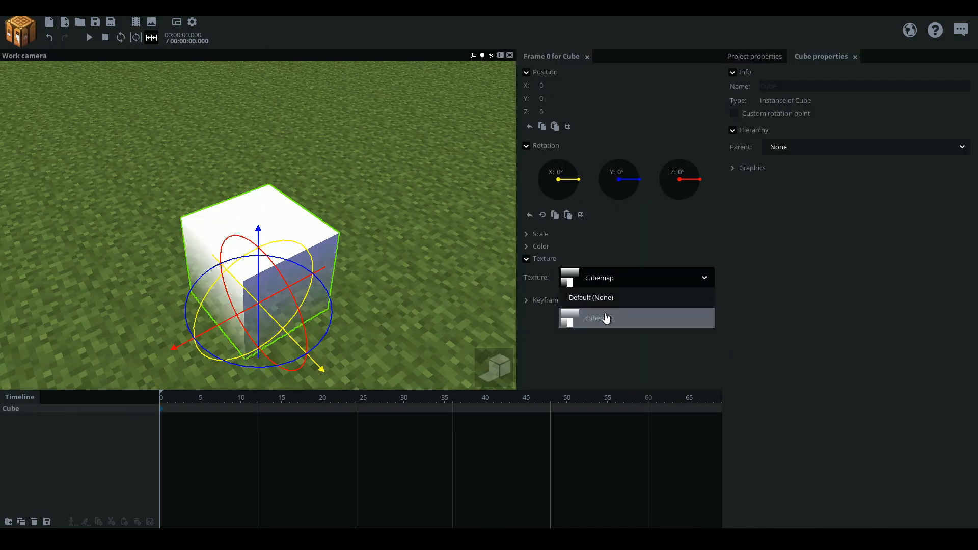
left_click(460, 309)
mouse_move(460, 309)
right_mouse_down()
mouse_move(469, 245)
mouse_move(474, 311)
right_mouse_up()
key("ctrl+s")
Turn off Cast shadows in the cube's graphics settings
right_click_drag(448, 250, 421, 243)
left_click(38, 412)
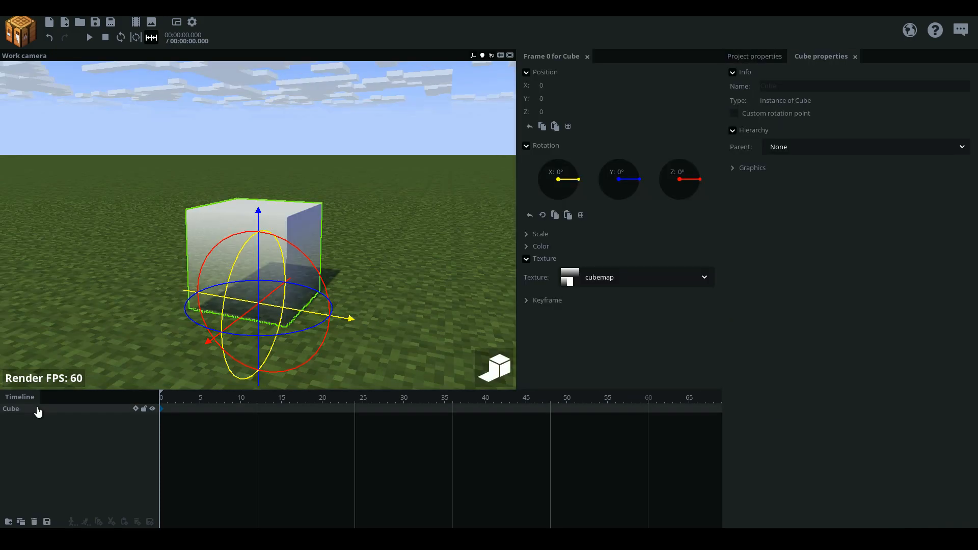
left_click(750, 169)
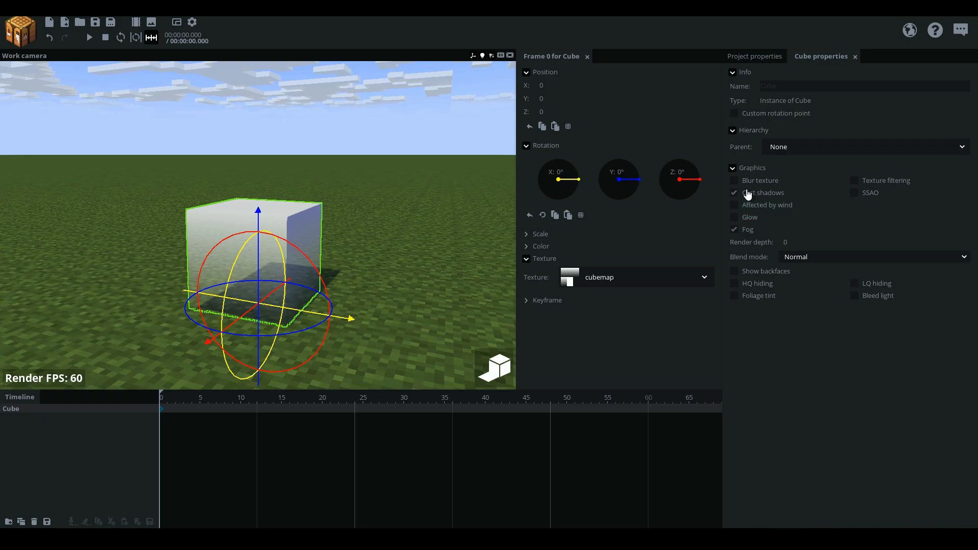
left_click(747, 194)
left_click_drag(357, 229, 326, 191)
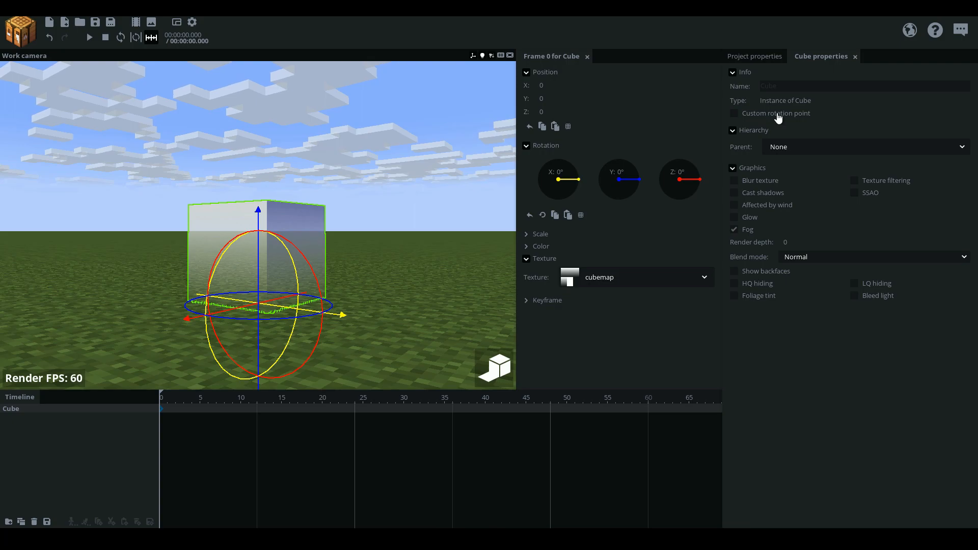
Give the cube a custom rotation point with Y set to 8
left_click(774, 113)
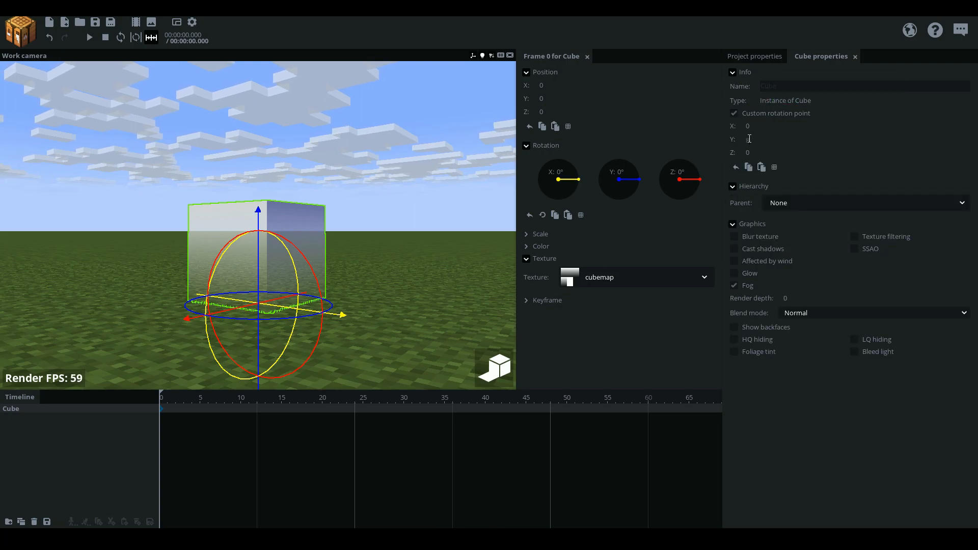
type("8")
mouse_move(348, 223)
left_mouse_down()
mouse_move(380, 247)
mouse_move(352, 231)
left_mouse_up()
scroll(356, 228, "down", 3)
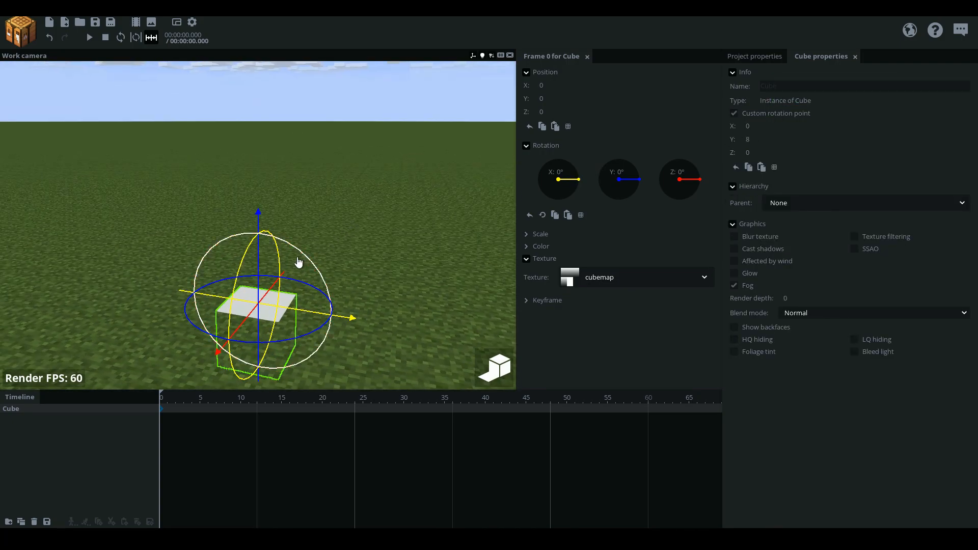
Raise the cube to a Y position of about 58.22 and stretch only its Y scale to about 3.51
left_click_drag(260, 270, 419, 134)
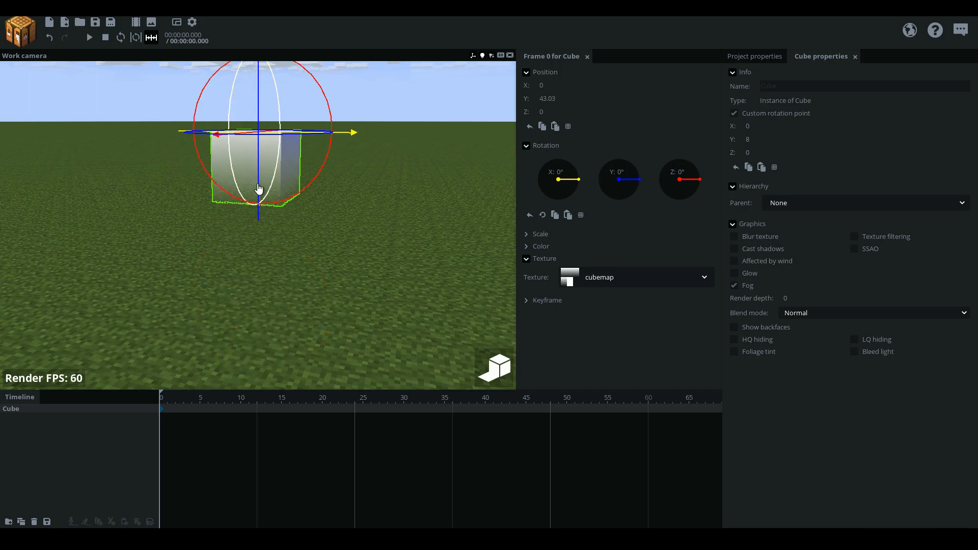
left_click_drag(260, 189, 313, 104)
left_click(547, 238)
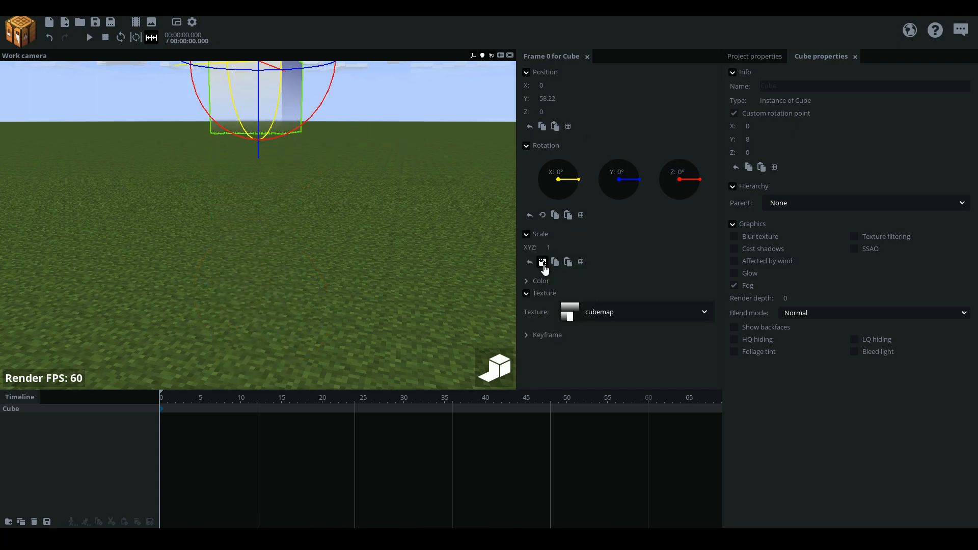
left_click_drag(547, 259, 579, 267)
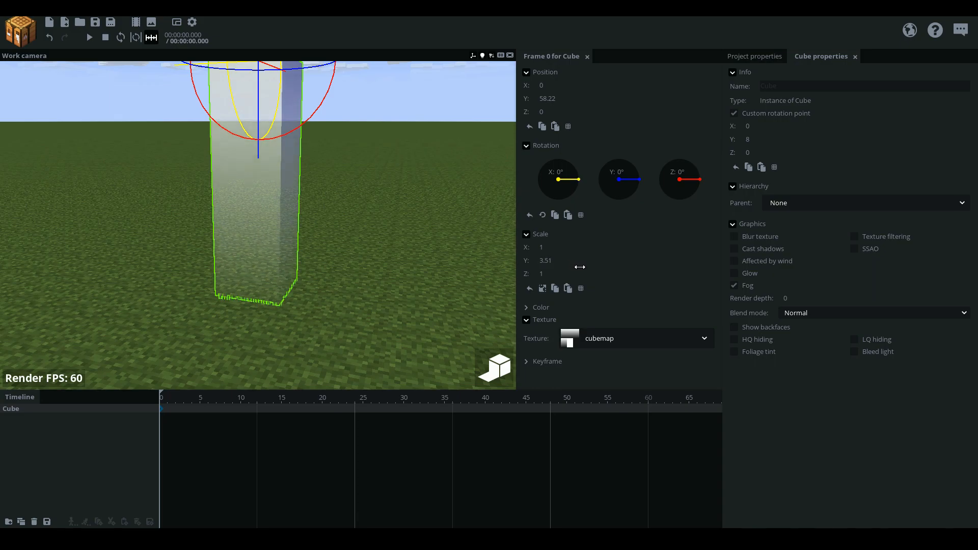
Deselect the stretched cube and save the project
left_click_drag(411, 239, 304, 232)
left_click(411, 239)
scroll(357, 231, "down", 2)
scroll(321, 229, "up", 1)
middle_click_drag(304, 232, 260, 148)
left_click_drag(398, 222, 433, 272)
key("ctrl+s")
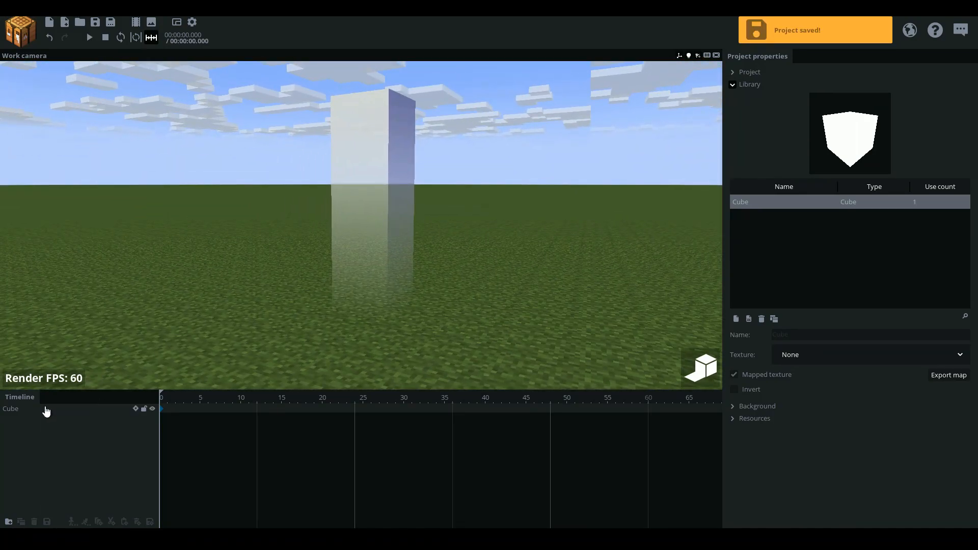
Adjust the sunlight in the project's background settings and save the project again
left_click_drag(78, 236, 120, 219)
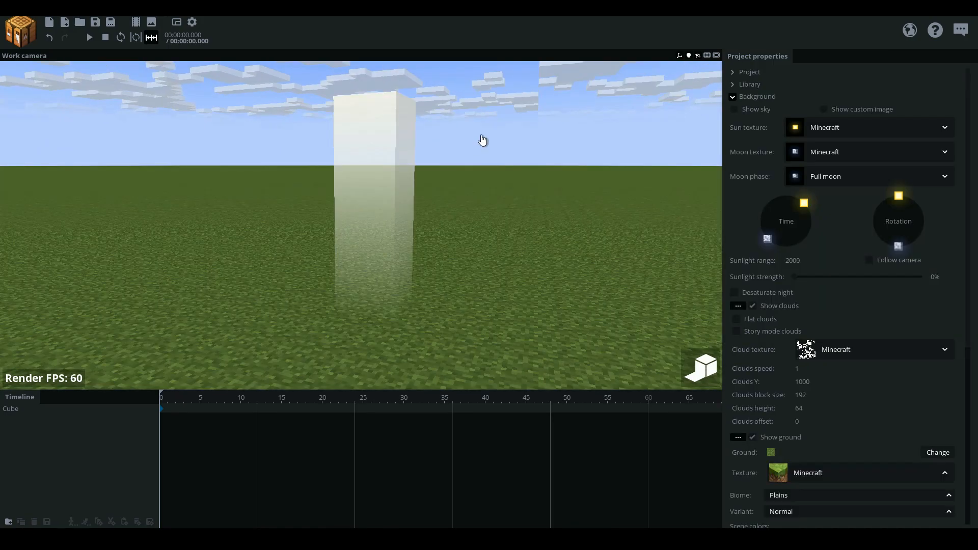
left_click(756, 97)
left_click(97, 26)
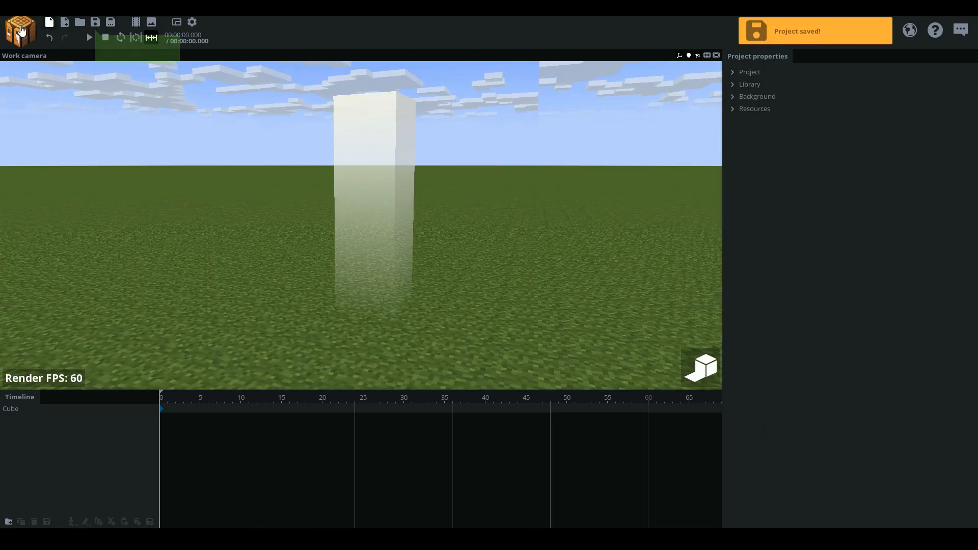
Create a camera and expand its selected-camera view to fill the whole viewport area
left_click(6, 30)
left_click(17, 194)
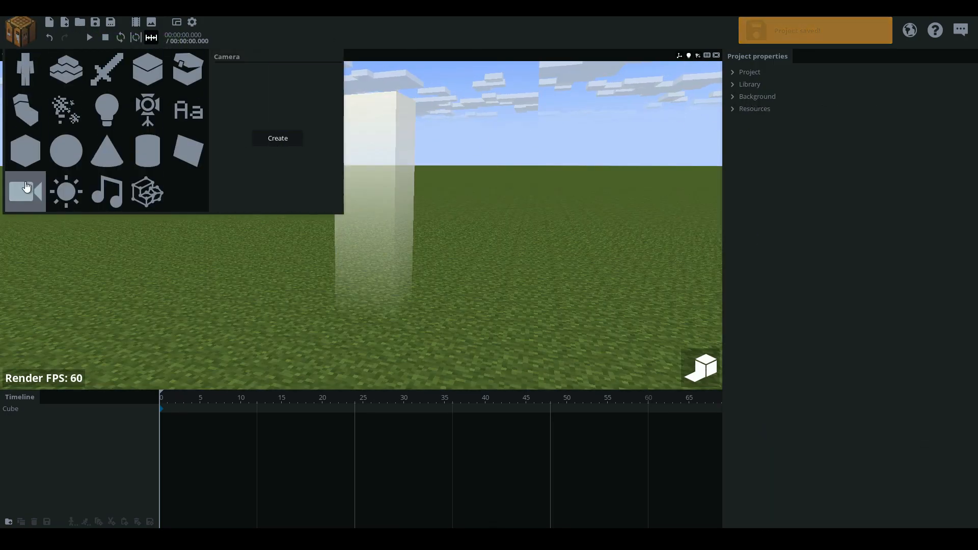
left_click(315, 141)
left_click(40, 420)
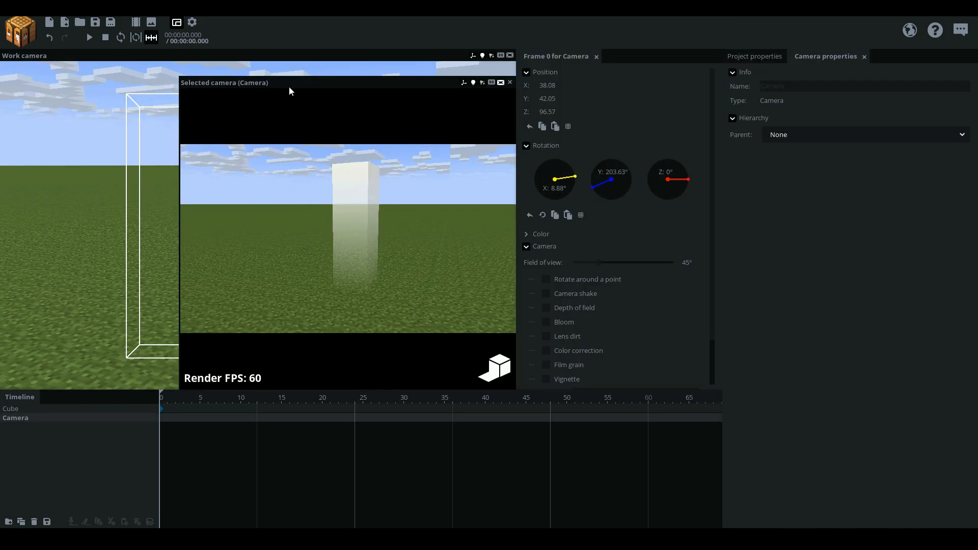
left_click_drag(267, 77, 264, 32)
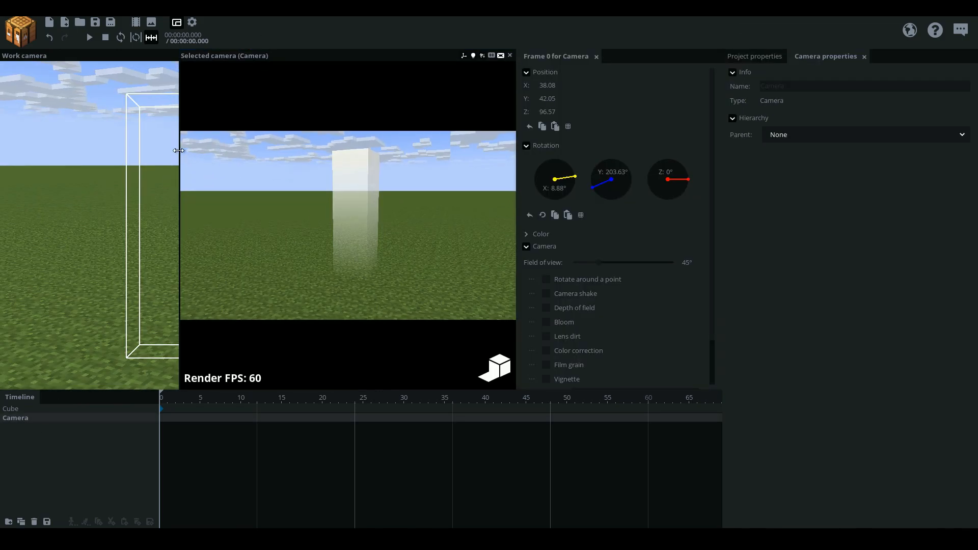
left_click_drag(178, 150, 1, 152)
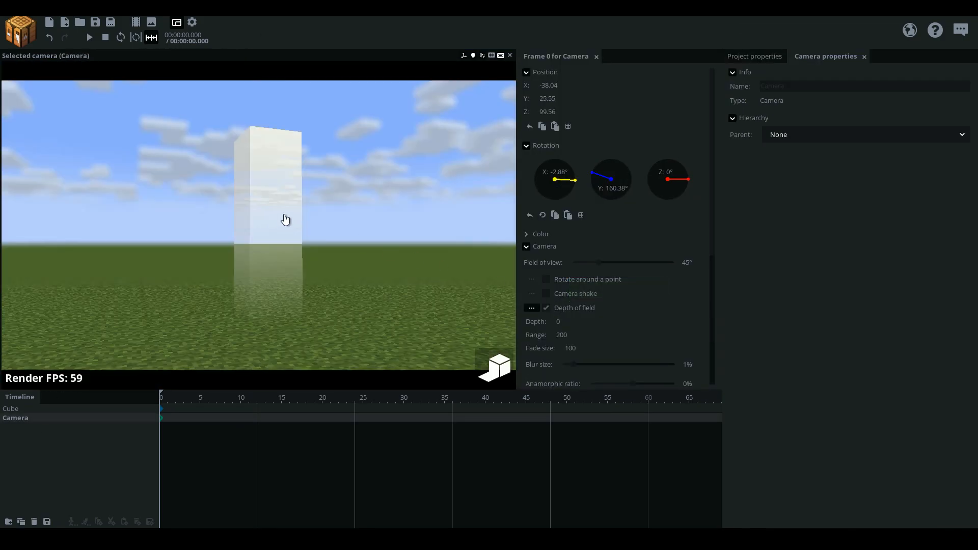
Fly the camera to about X -57.87, Y 27.03, Z 100.17 facing the cube, with depth of field enabled
right_click_drag(259, 242, 258, 242)
key("w")
key("w")
key("d")
key("a")
key("d")
key("s")
key("a")
Set the project background's time of day to night
left_click(754, 57)
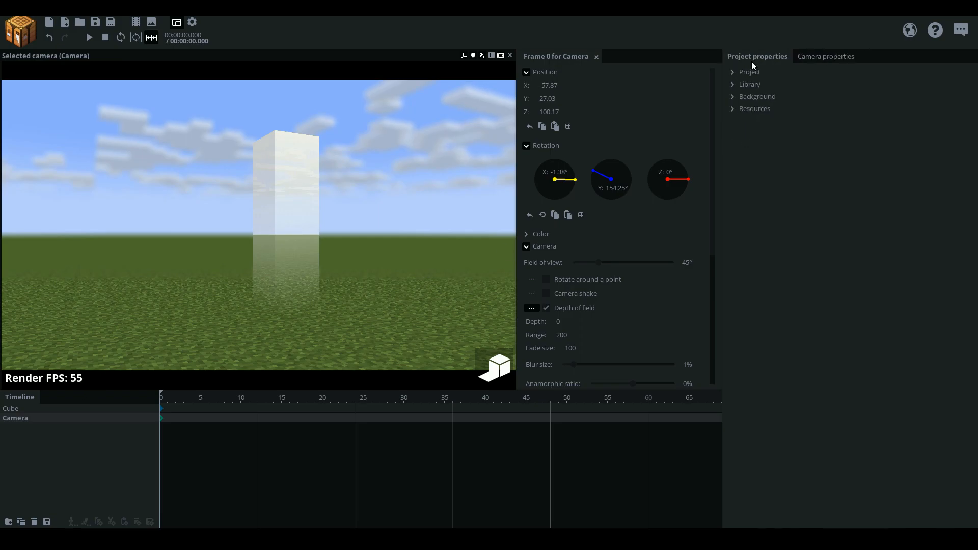
left_click(758, 97)
left_click(787, 227)
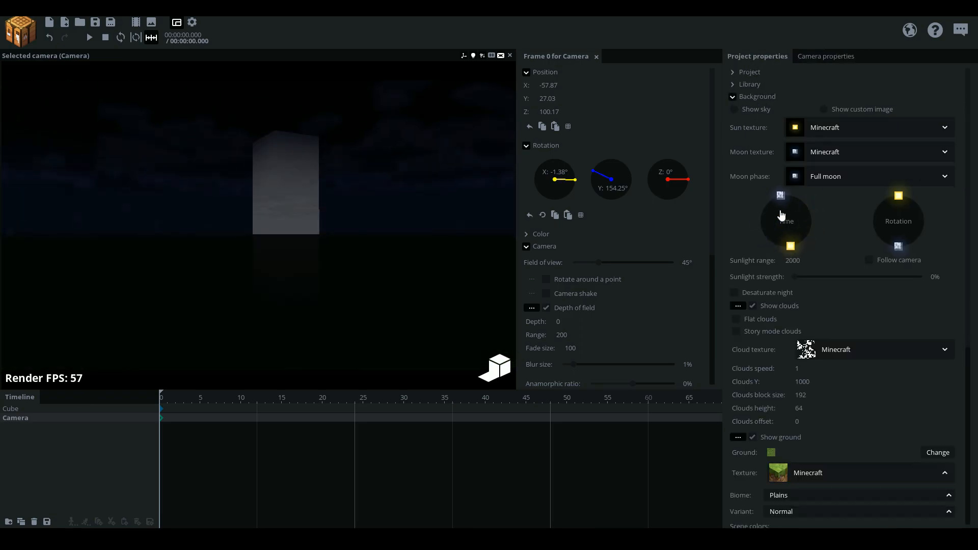
left_click(742, 100)
Enable Glow and Only render glow on the cube
right_click_drag(301, 188, 301, 189)
left_click(300, 188)
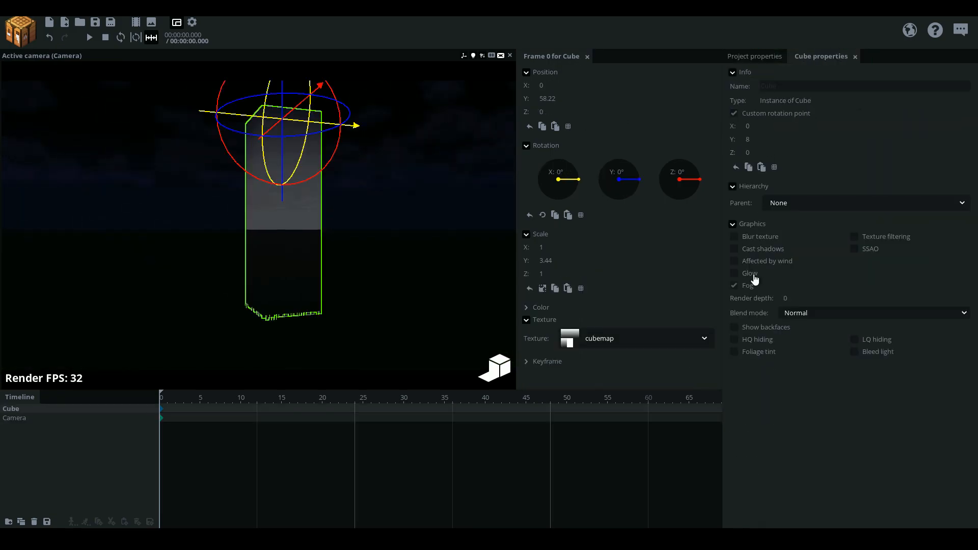
left_click(753, 276)
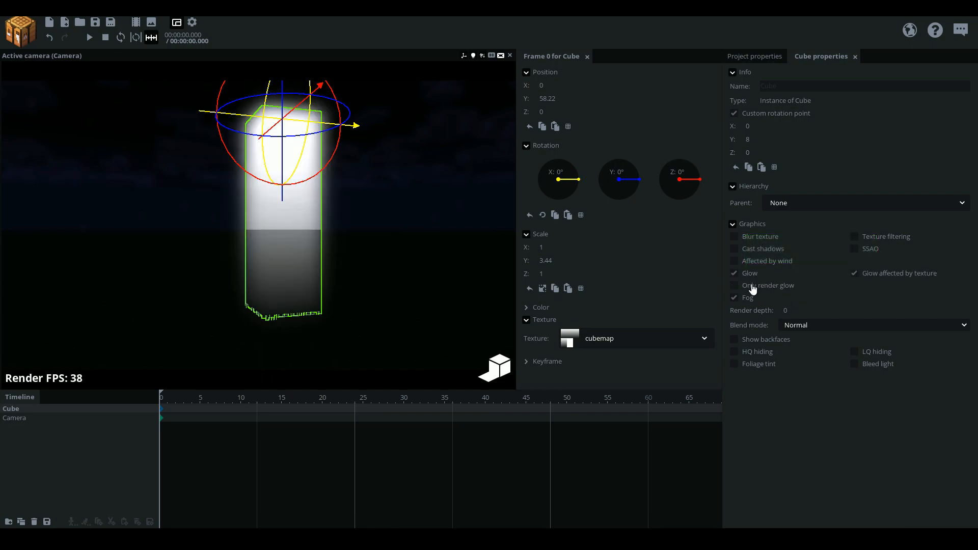
left_click(752, 286)
Frame the glowing cube with the camera and save the project
left_click_drag(416, 224, 415, 224)
right_click_drag(425, 222, 425, 223)
key("w")
key("s")
key("w")
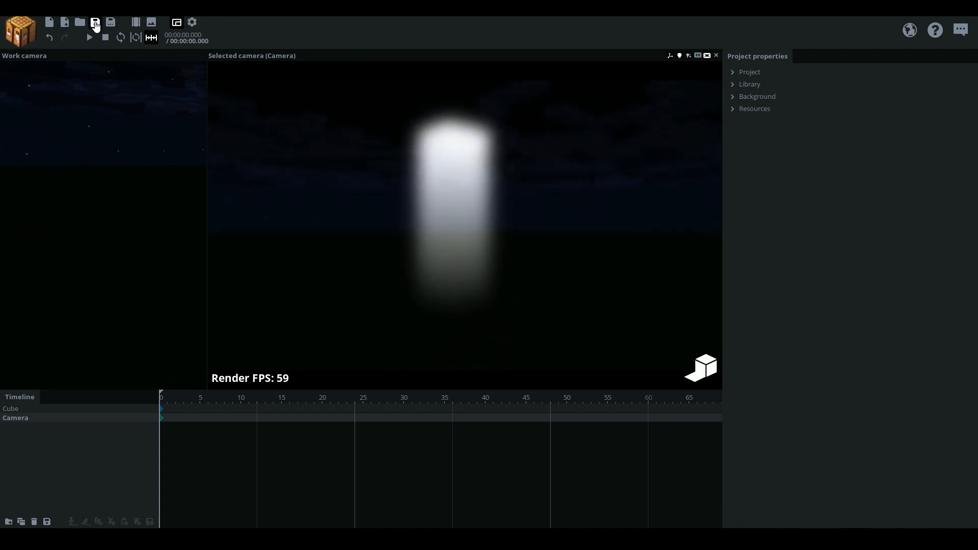
left_click(95, 22)
Set the render glow radius to 36% and glow intensity to 92% in the program's render settings
left_click(192, 22)
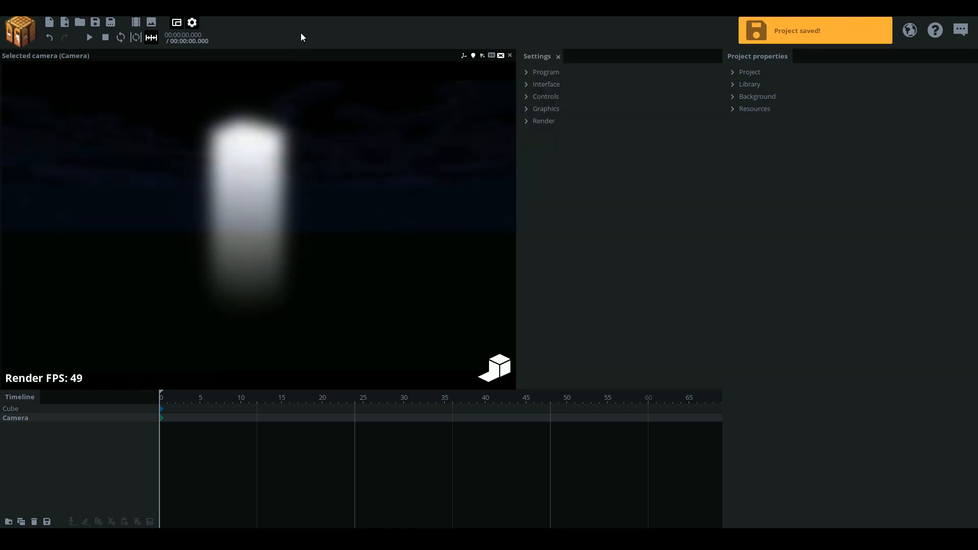
left_click(539, 121)
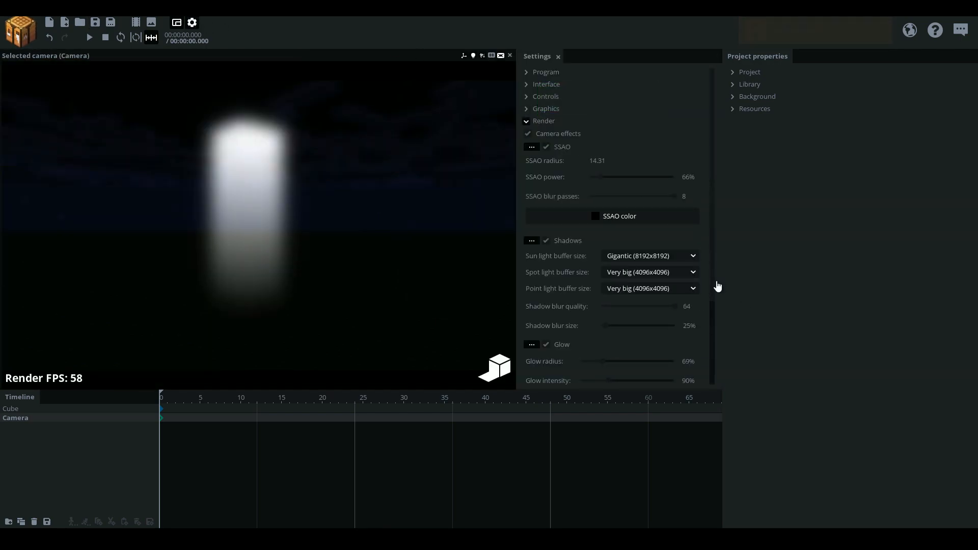
scroll(718, 286, "down", 2)
mouse_move(608, 306)
left_mouse_down()
mouse_move(655, 312)
mouse_move(637, 294)
mouse_move(588, 290)
mouse_move(602, 314)
mouse_move(594, 313)
mouse_move(620, 313)
mouse_move(612, 310)
left_mouse_up()
Fly the camera around the glowing cube to reframe it and save the project
right_click_drag(408, 245, 379, 224)
key("w")
key("s")
key("w")
key("s")
key("w")
key("s")
key("s")
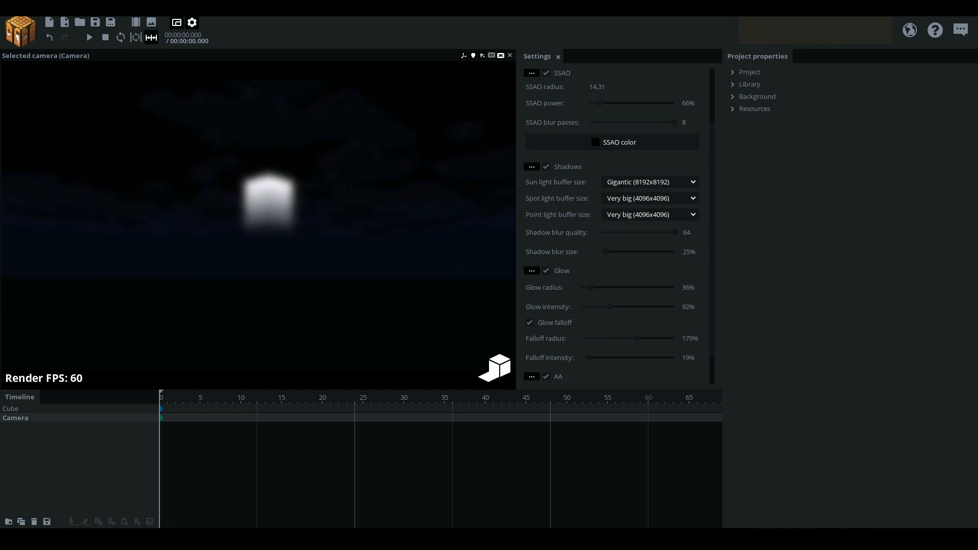
left_click(754, 95)
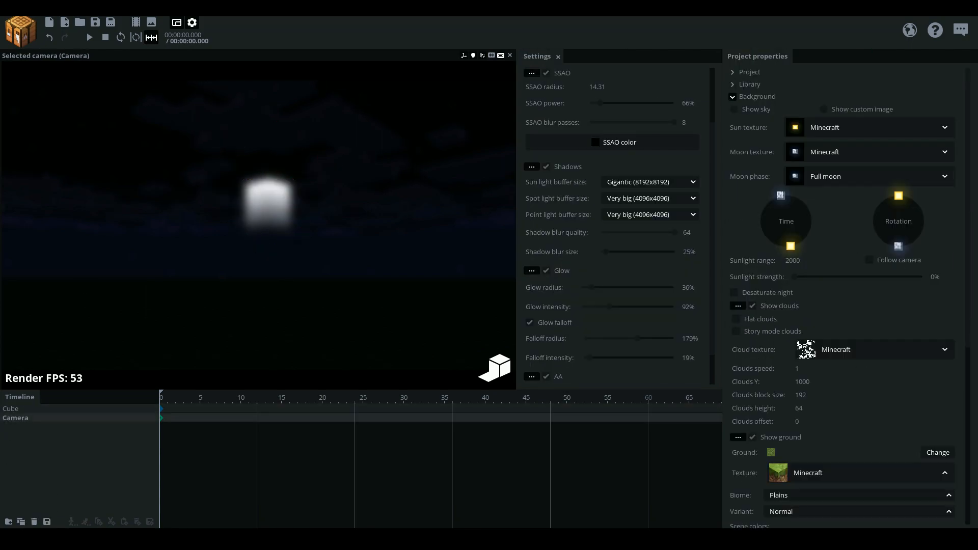
left_click(95, 22)
right_click_drag(158, 140, 154, 140)
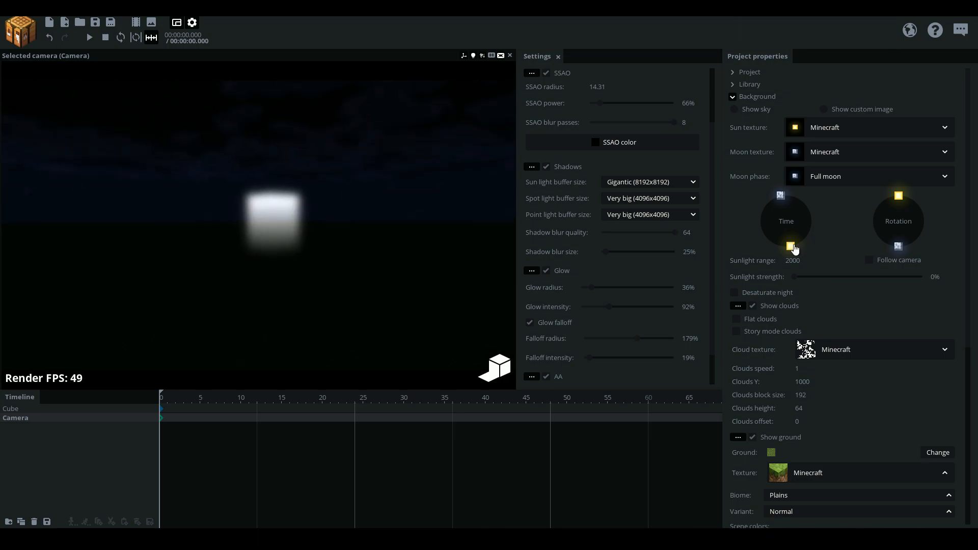
Move the background's time of day back to daylight and select the cube
left_click_drag(795, 247, 822, 192)
right_click_drag(259, 225, 230, 260)
left_click(33, 409)
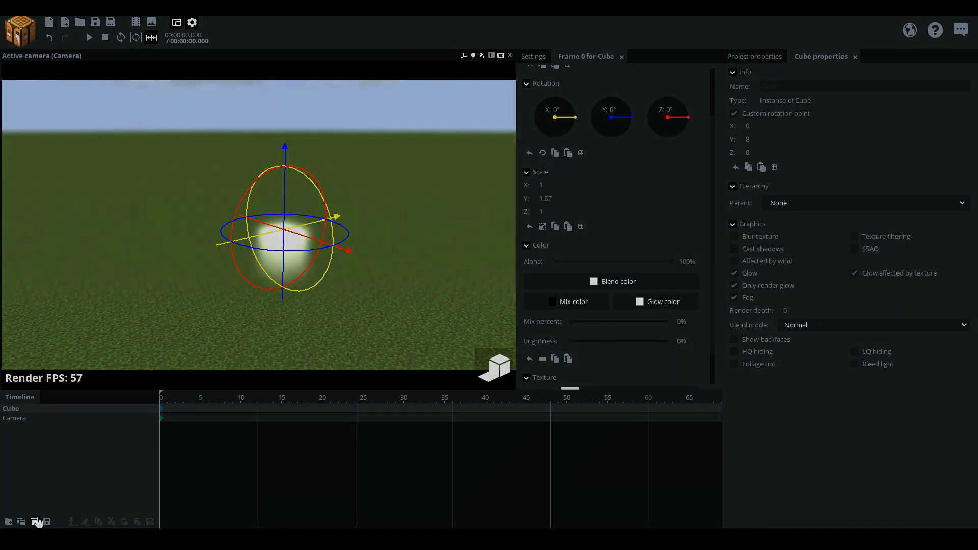